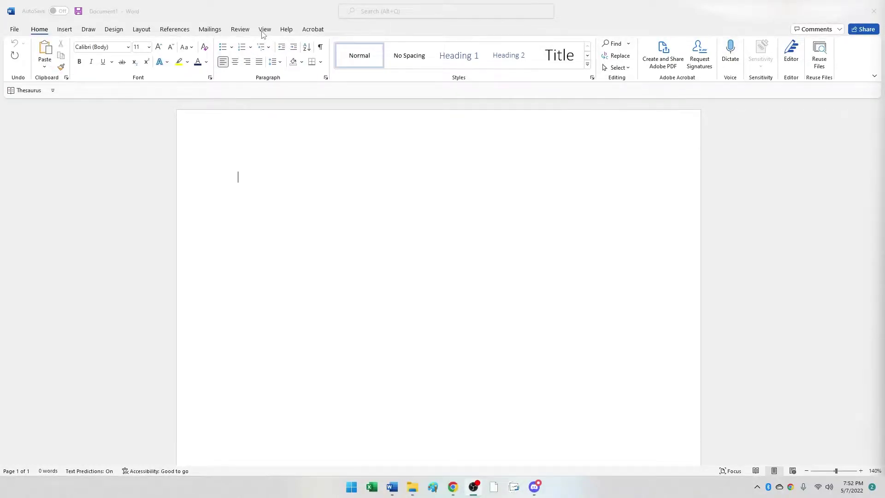
{"action": "left_click", "coordinate": [65, 30]}
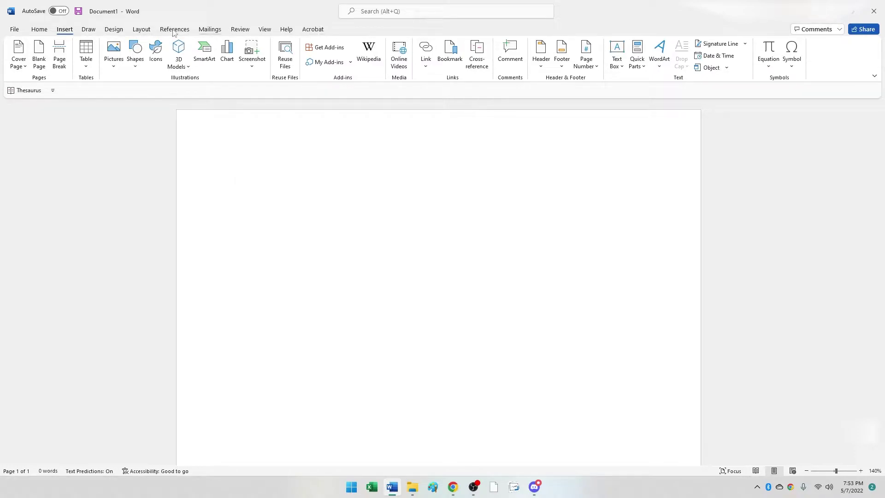
{"action": "left_click", "coordinate": [36, 30]}
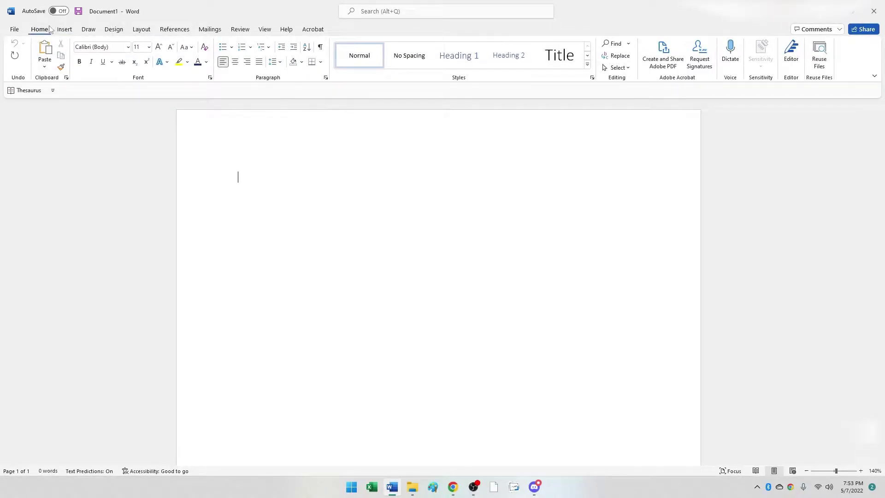
Search the online document templates for "planner"
{"action": "left_click", "coordinate": [13, 30]}
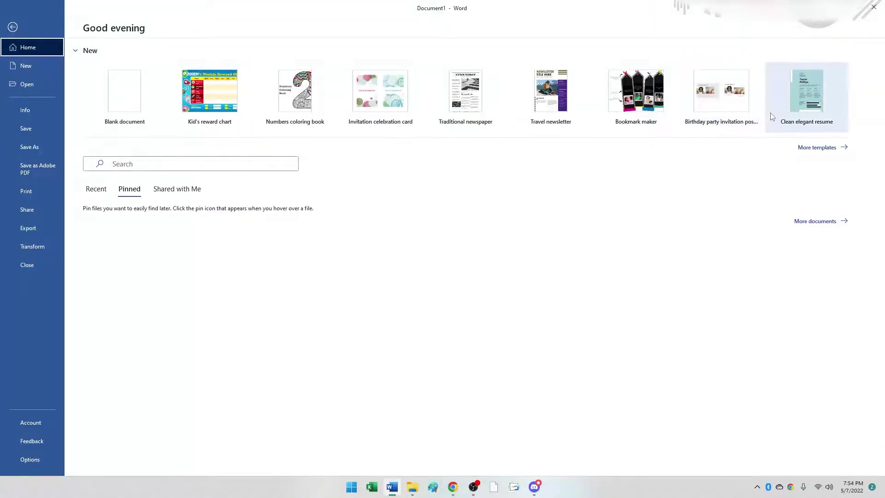
{"action": "left_click", "coordinate": [817, 148]}
{"action": "left_click", "coordinate": [165, 187]}
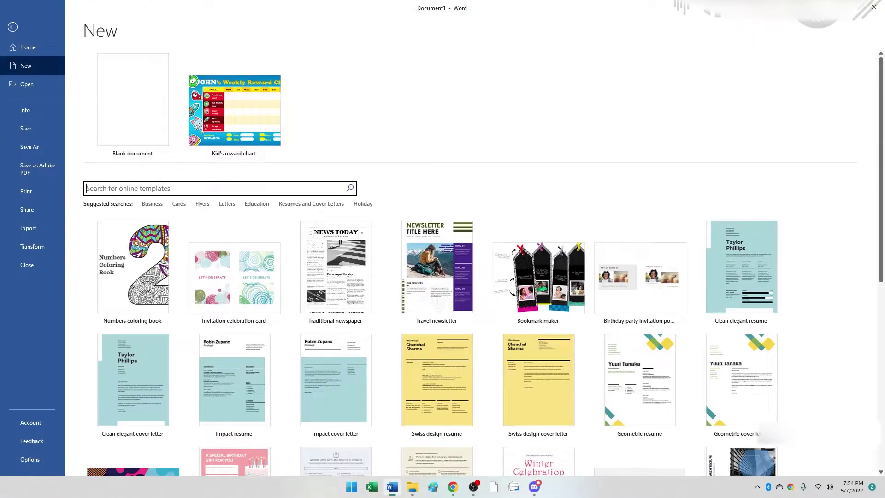
{"action": "type", "text": "planner"}
{"action": "key", "text": "Return"}
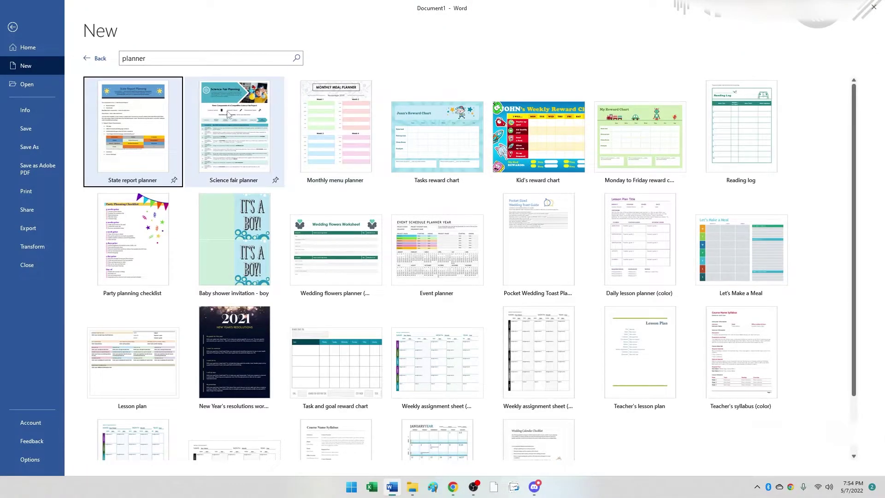
Search the online templates for "budget" and create a document from the PTA meeting minutes template
{"action": "left_click", "coordinate": [160, 58]}
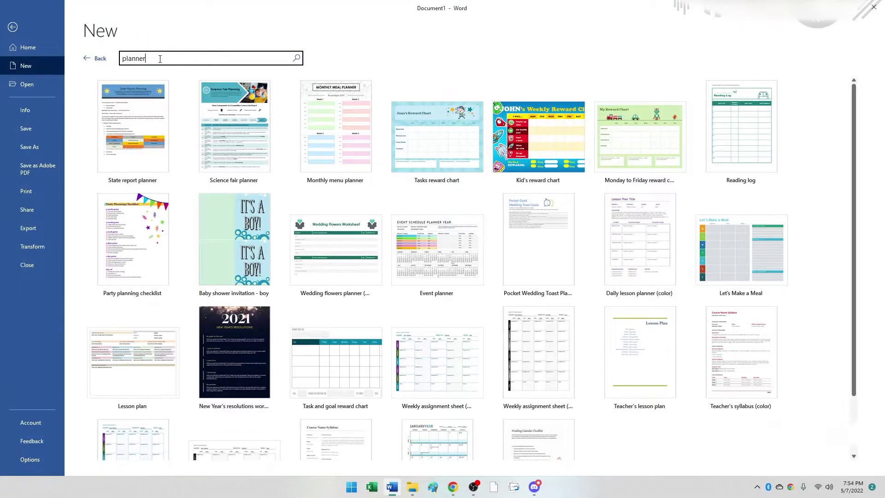
{"action": "type", "text": "budget"}
{"action": "key", "text": "Return"}
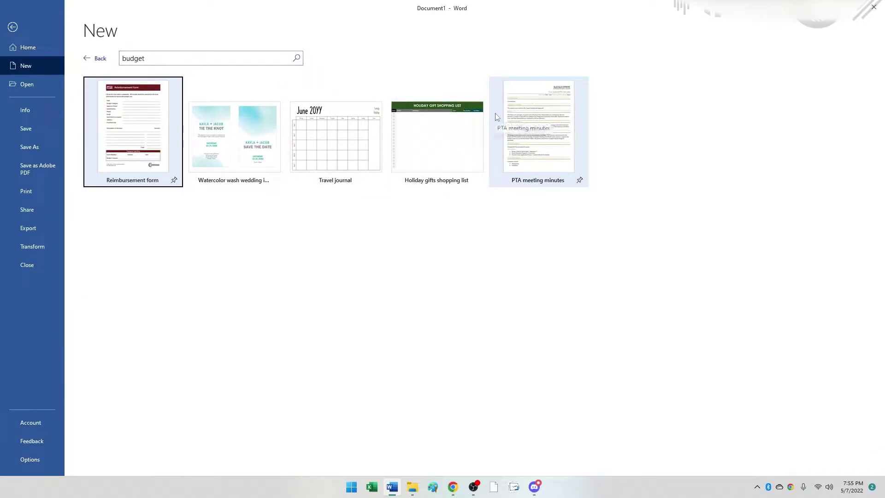
{"action": "double_click", "coordinate": [549, 131]}
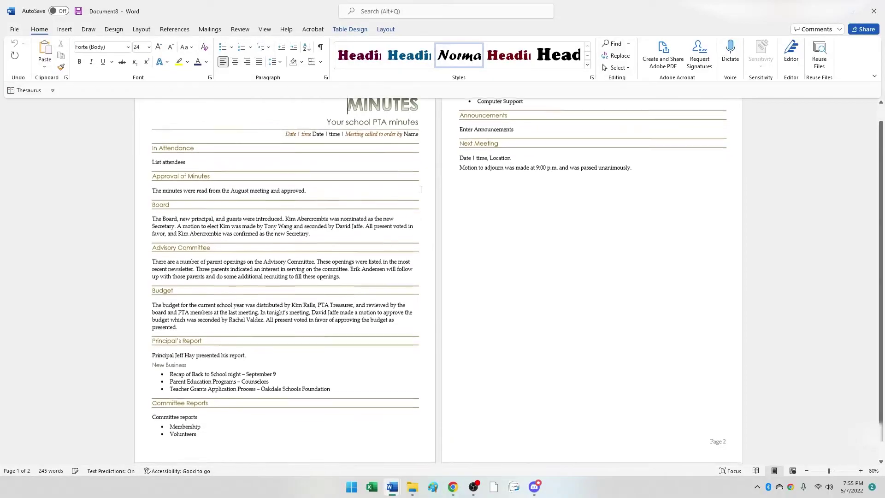
Examine the headings and placeholder text of the minutes template across both pages
{"action": "left_click_drag", "start_coordinate": [351, 146], "coordinate": [367, 276]}
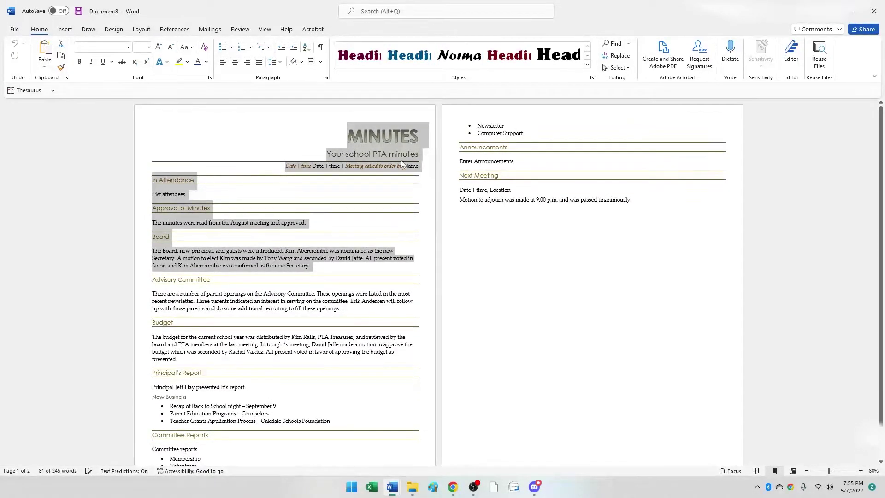
{"action": "scroll", "coordinate": [341, 191], "scroll_direction": "down", "scroll_amount": 1}
{"action": "double_click", "coordinate": [307, 202]}
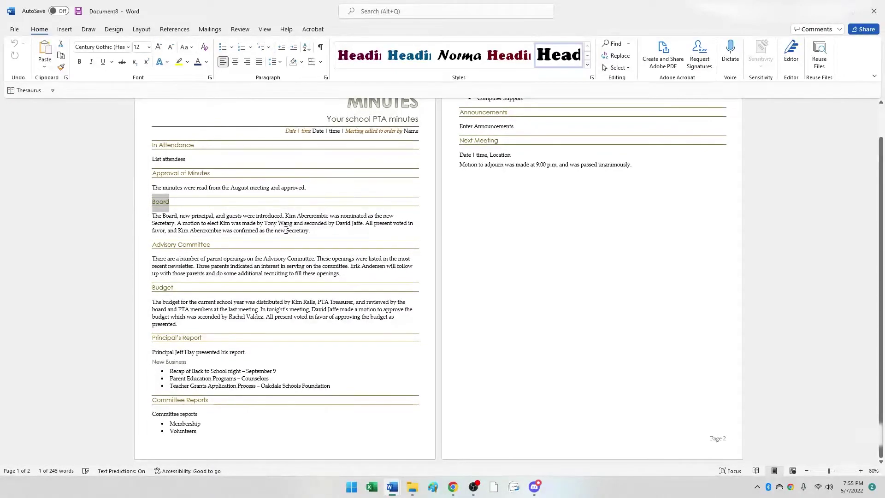
{"action": "left_click", "coordinate": [471, 159]}
{"action": "left_click_drag", "start_coordinate": [320, 166], "coordinate": [401, 388]}
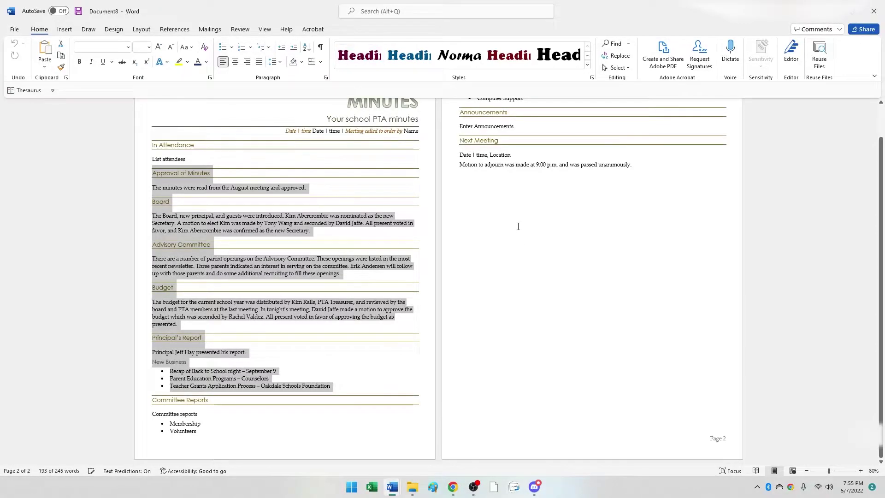
{"action": "scroll", "coordinate": [518, 226], "scroll_direction": "up", "scroll_amount": 2}
{"action": "key", "text": "shift+ctrl+Up"}
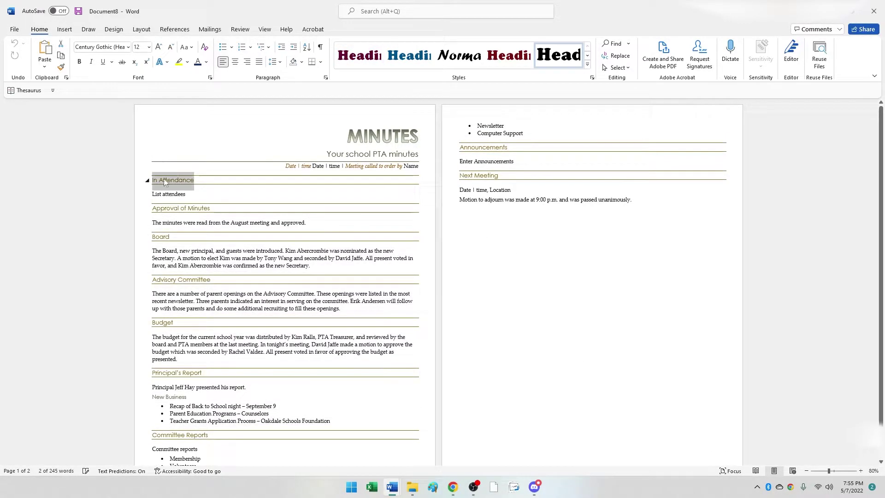
{"action": "triple_click", "coordinate": [171, 224]}
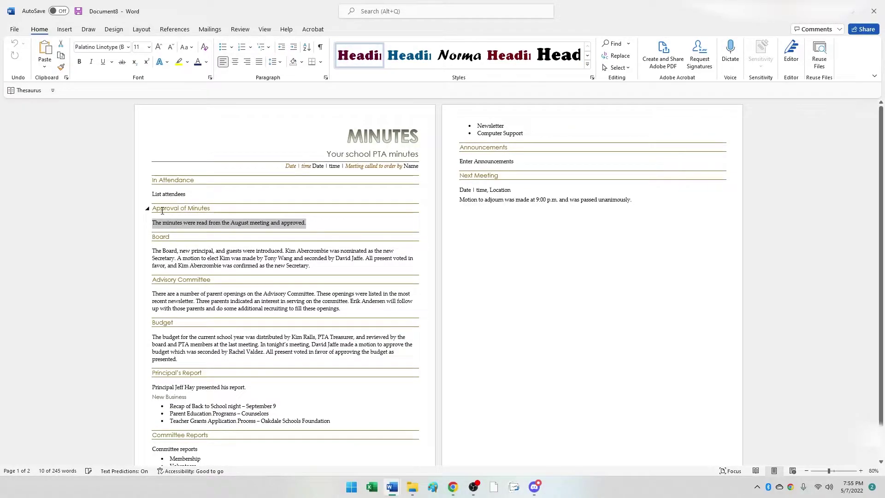
{"action": "triple_click", "coordinate": [162, 210]}
{"action": "left_click_drag", "start_coordinate": [177, 258], "coordinate": [310, 266]}
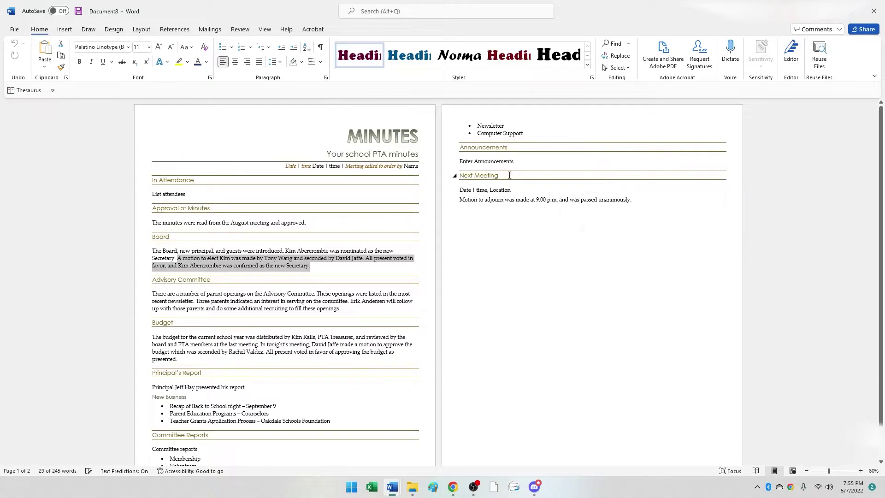
{"action": "scroll", "coordinate": [369, 150], "scroll_direction": "down", "scroll_amount": 1}
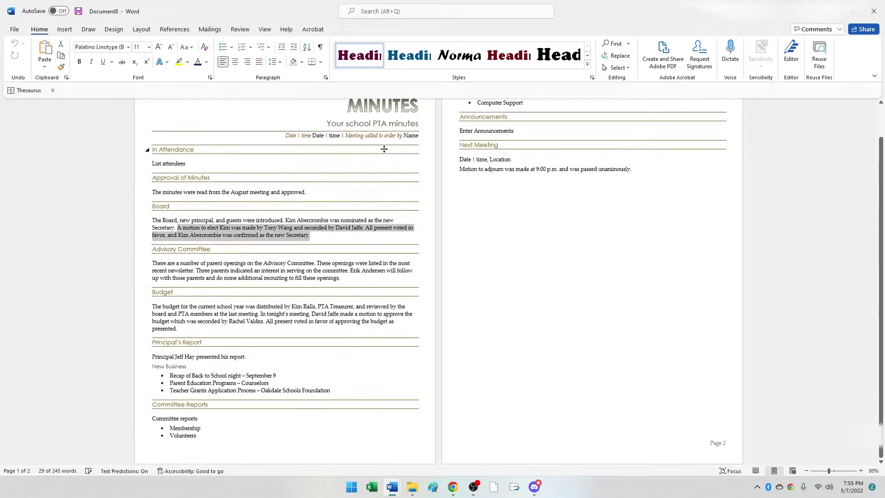
{"action": "scroll", "coordinate": [448, 172], "scroll_direction": "up", "scroll_amount": 1}
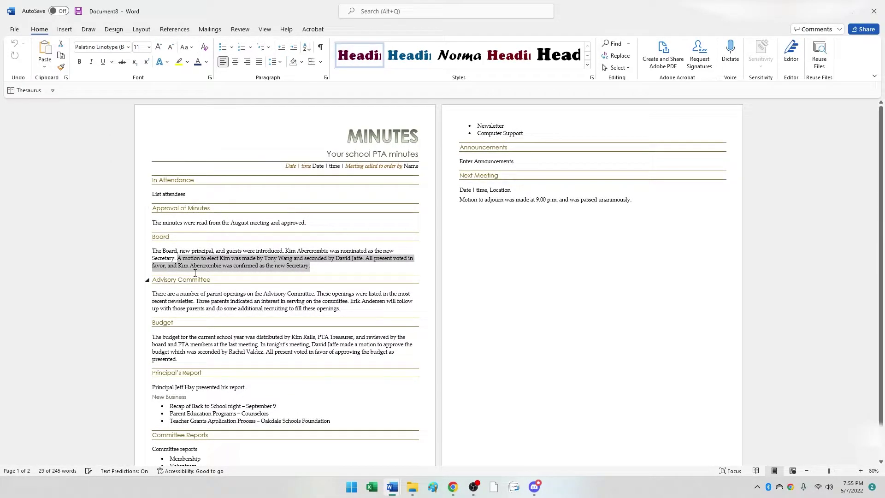
Replace the first two sentences under the Board heading with "ds"
{"action": "left_click", "coordinate": [170, 254], "text": "ctrl"}
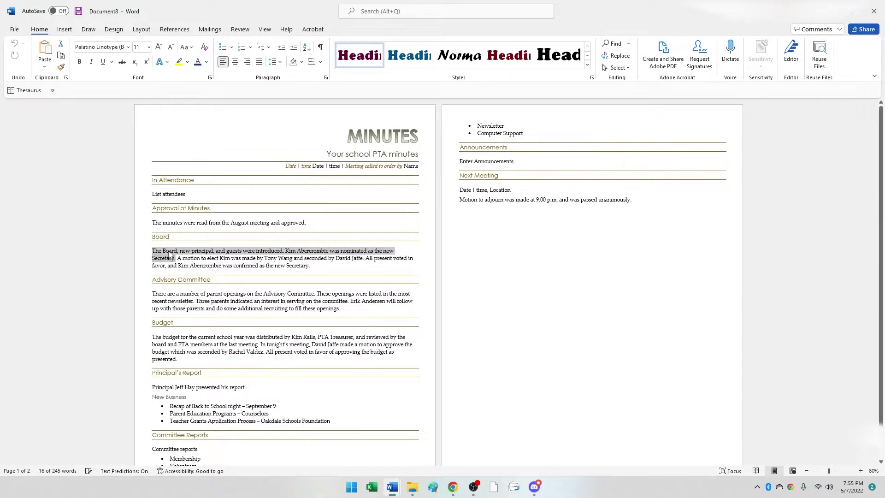
{"action": "type", "text": "ds"}
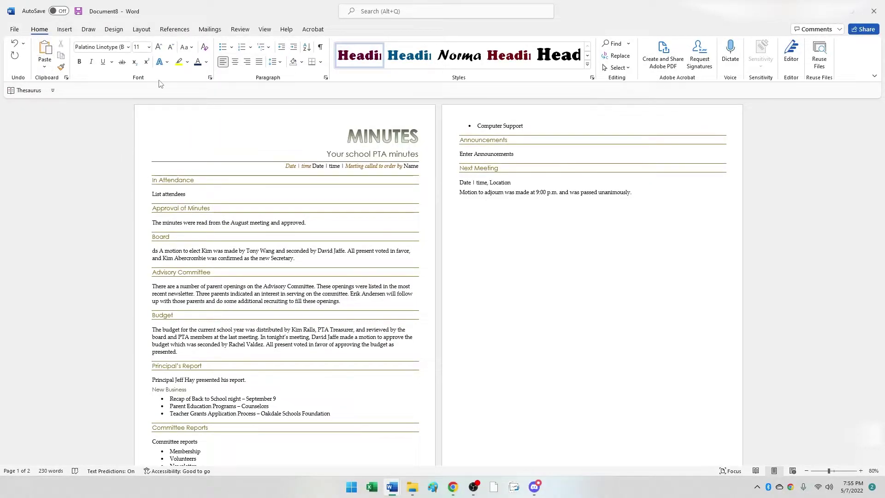
Create a new blank document and enter "ghkkj" on its first line
{"action": "key", "text": "ctrl+n"}
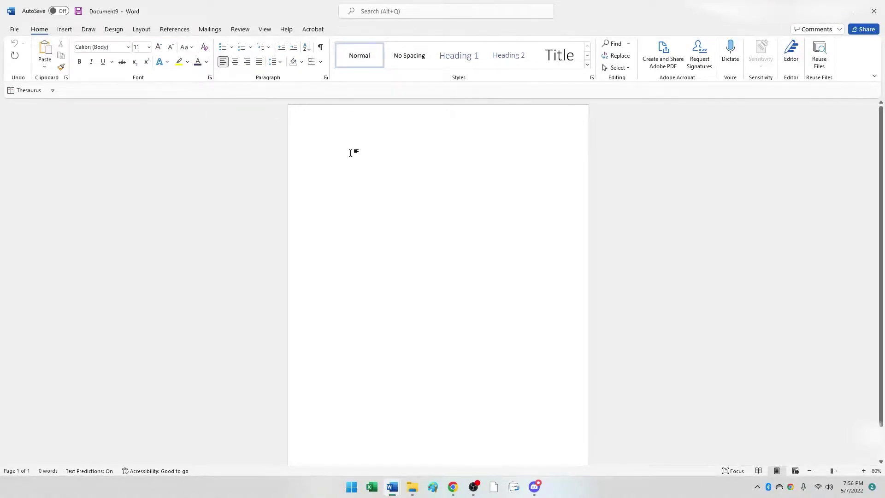
{"action": "type", "text": "ehkki"}
Change the font color of the word "ghkkj" to a pale blue theme color
{"action": "left_click", "coordinate": [297, 142]}
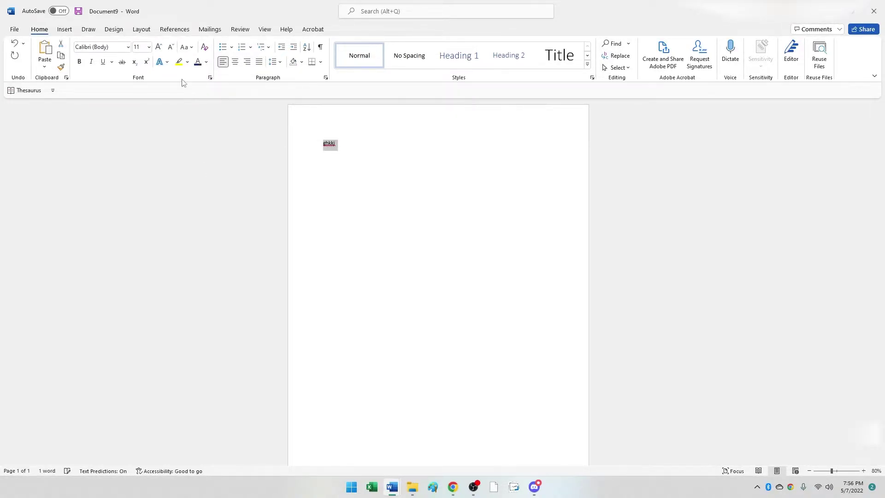
{"action": "left_click", "coordinate": [205, 62]}
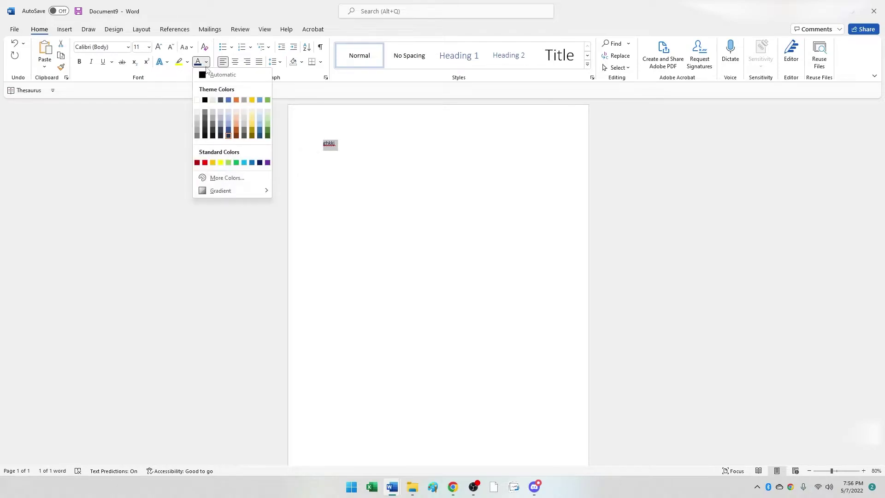
{"action": "left_click", "coordinate": [224, 123]}
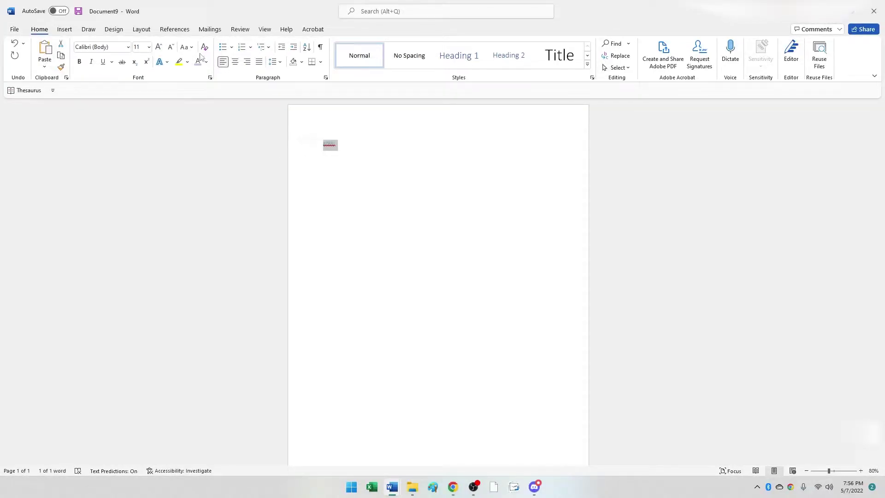
Enlarge the selected word on the first line to font size 22
{"action": "left_click", "coordinate": [159, 47]}
{"action": "left_click", "coordinate": [159, 48]}
{"action": "left_click", "coordinate": [159, 47]}
{"action": "left_click", "coordinate": [159, 47]}
{"action": "left_click", "coordinate": [159, 47]}
{"action": "left_click", "coordinate": [159, 48]}
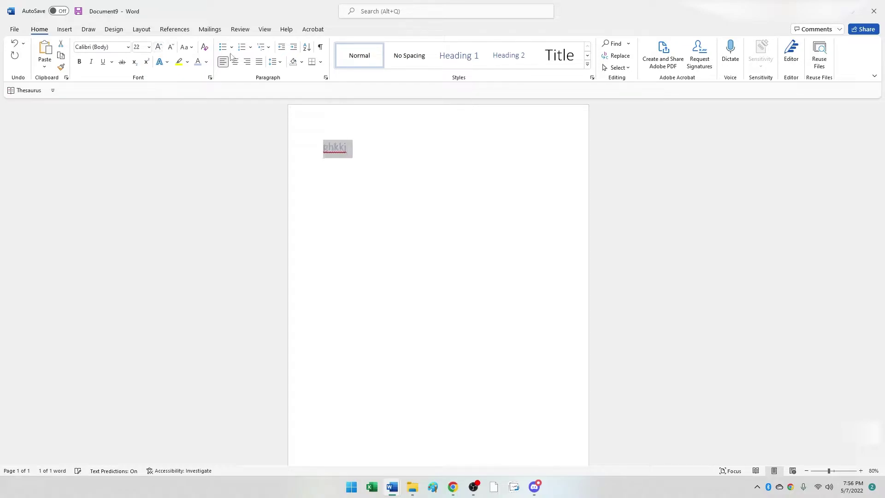
Convert the selected word to uppercase and center it on the page
{"action": "left_click", "coordinate": [187, 47]}
{"action": "left_click", "coordinate": [210, 86]}
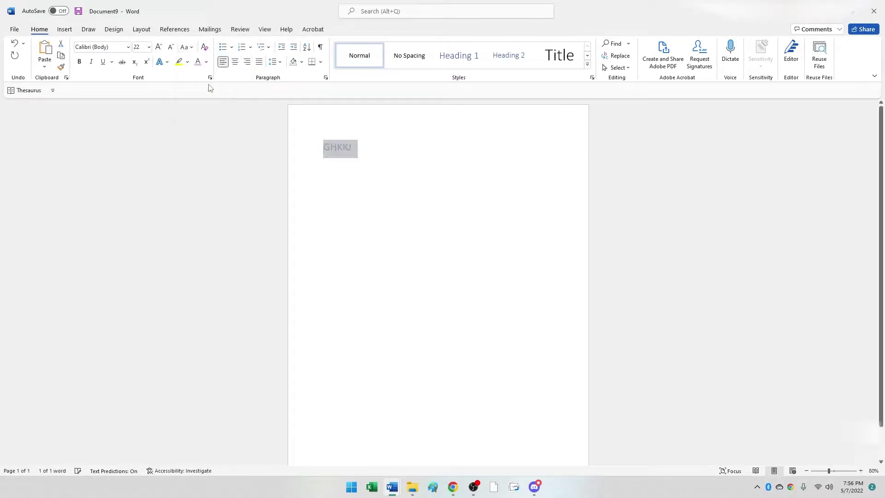
{"action": "left_click", "coordinate": [239, 64]}
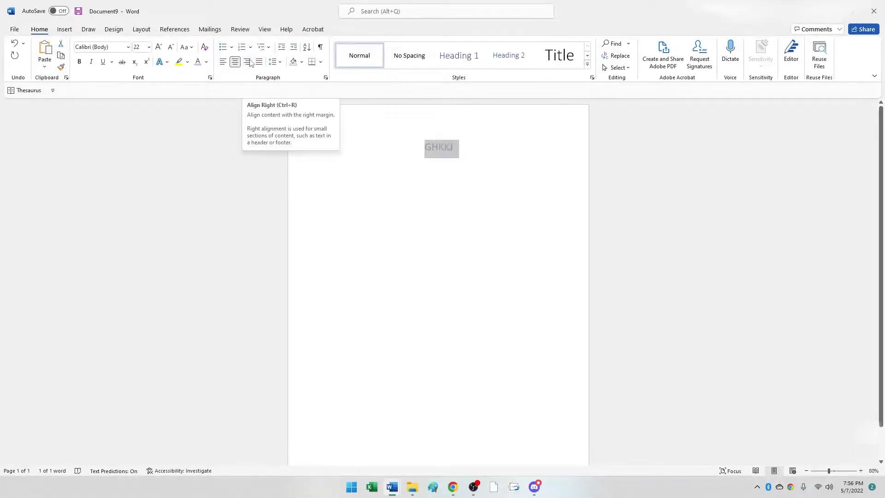
Add the text "fhtff" on a new line below the centered word and align it left
{"action": "left_click", "coordinate": [462, 146]}
{"action": "key", "text": "Return"}
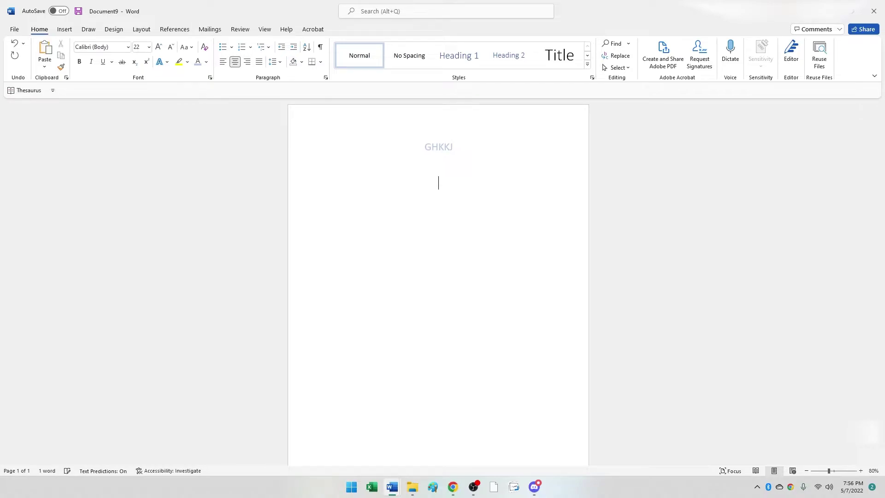
{"action": "type", "text": "fhtff"}
{"action": "left_click_drag", "start_coordinate": [393, 186], "coordinate": [492, 182]}
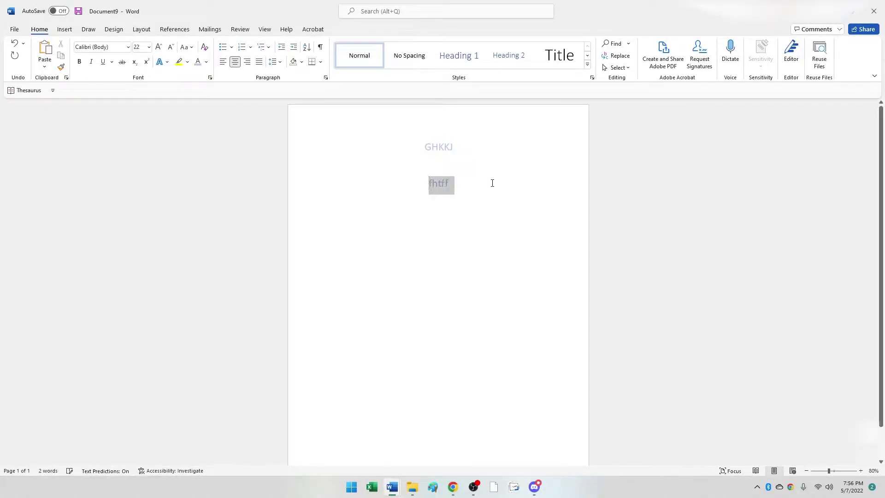
{"action": "left_click", "coordinate": [223, 61]}
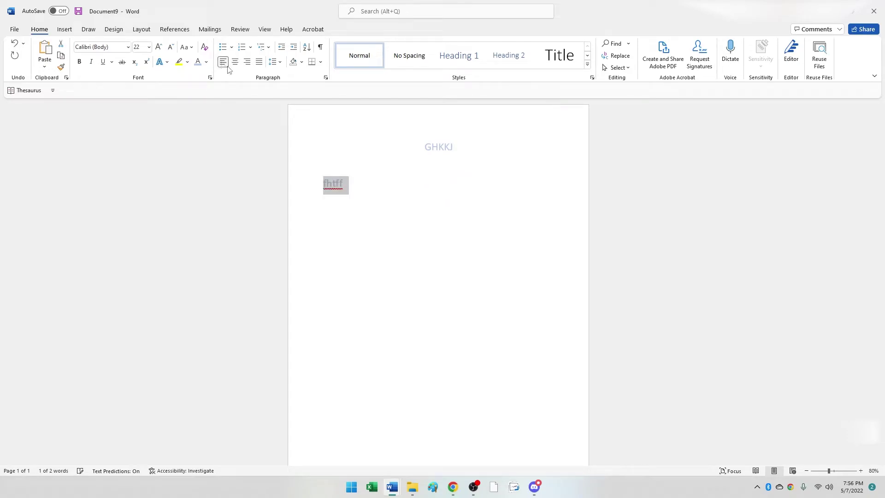
{"action": "left_click", "coordinate": [383, 203]}
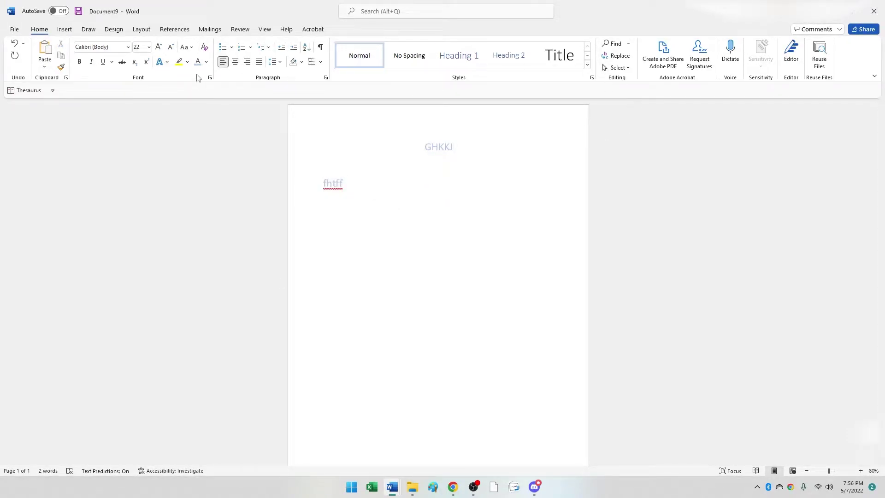
{"action": "left_click", "coordinate": [64, 30]}
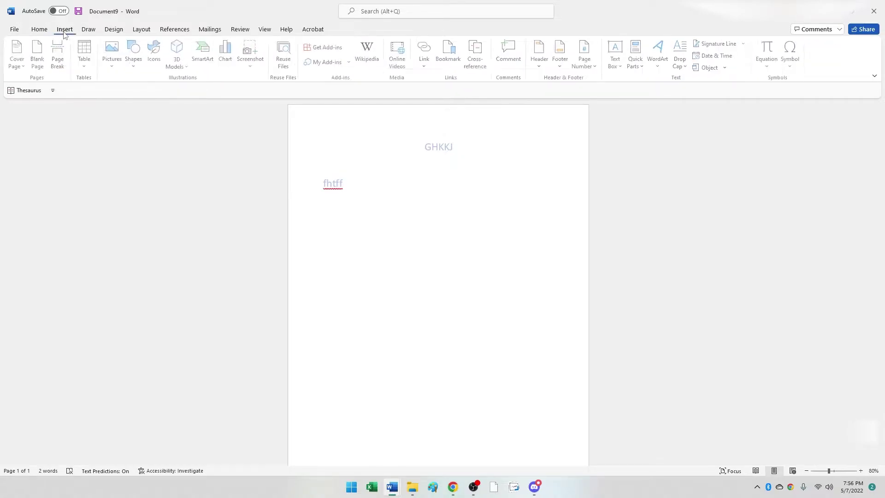
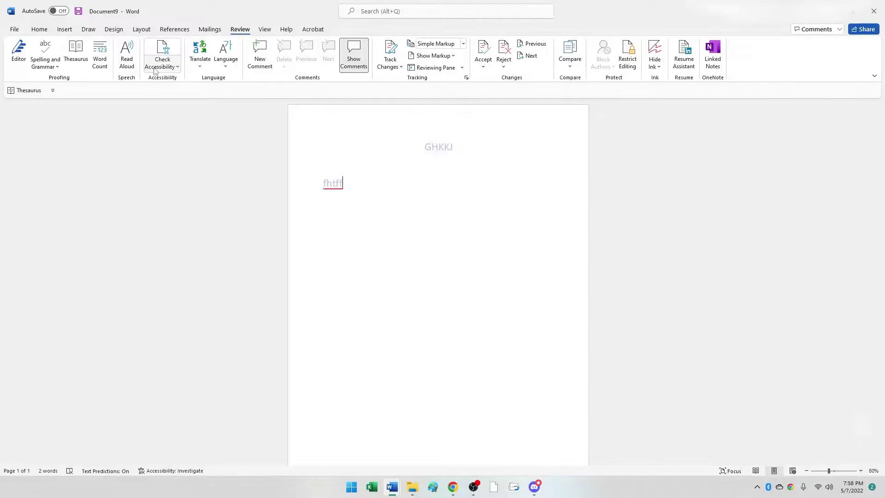
{"action": "left_click", "coordinate": [224, 67]}
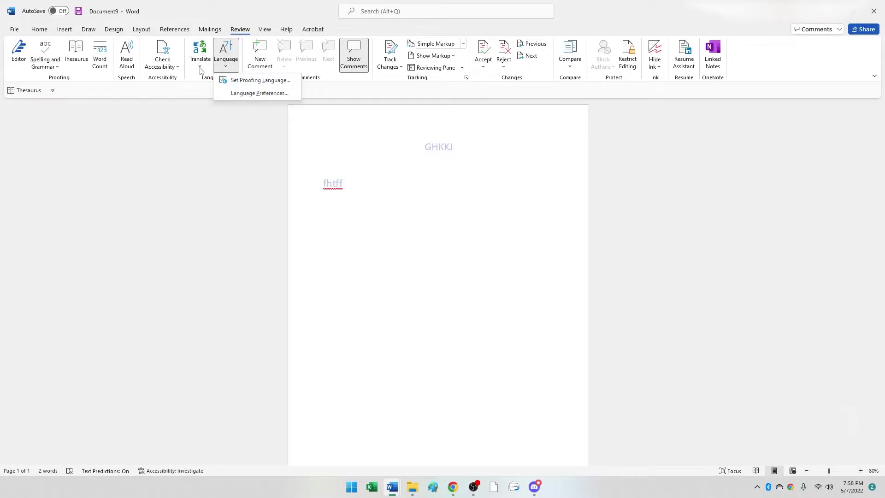
{"action": "key", "text": "alt+s"}
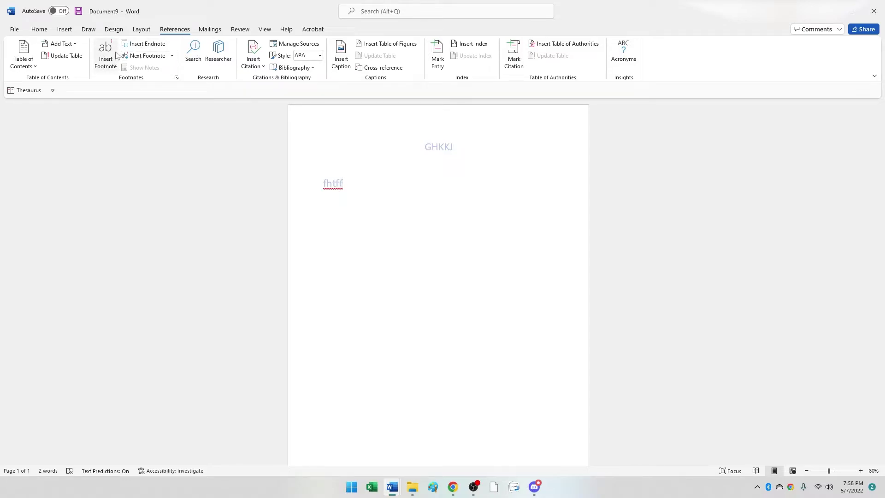
Show the full gallery of built-in style sets for formatting the document
{"action": "left_click", "coordinate": [113, 29]}
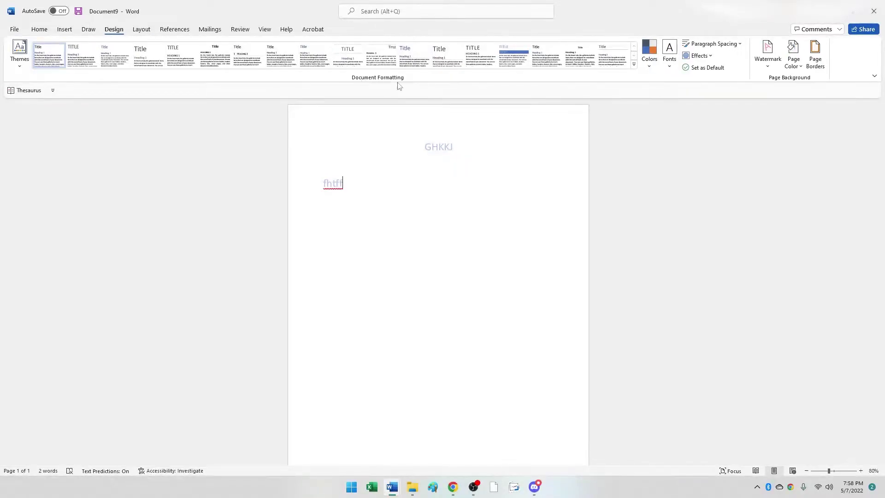
{"action": "left_click", "coordinate": [635, 65]}
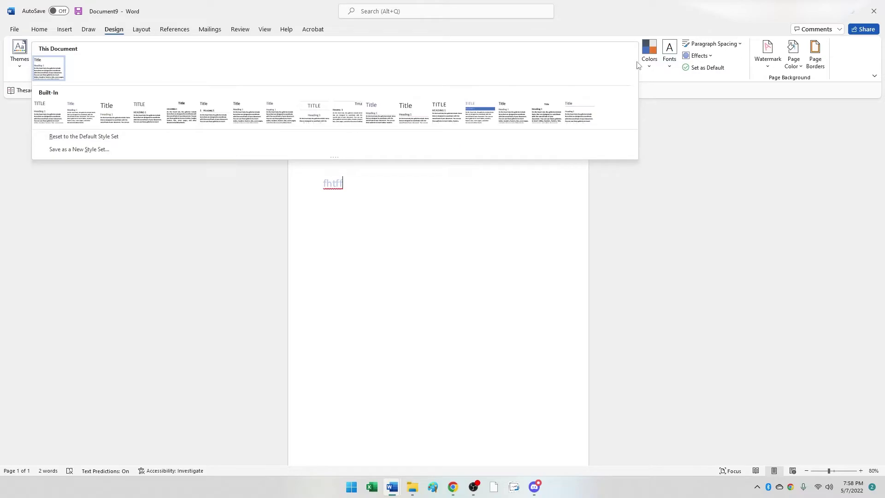
Look through the theme colors, page color, watermark and page border options without applying any of them
{"action": "left_click", "coordinate": [593, 21]}
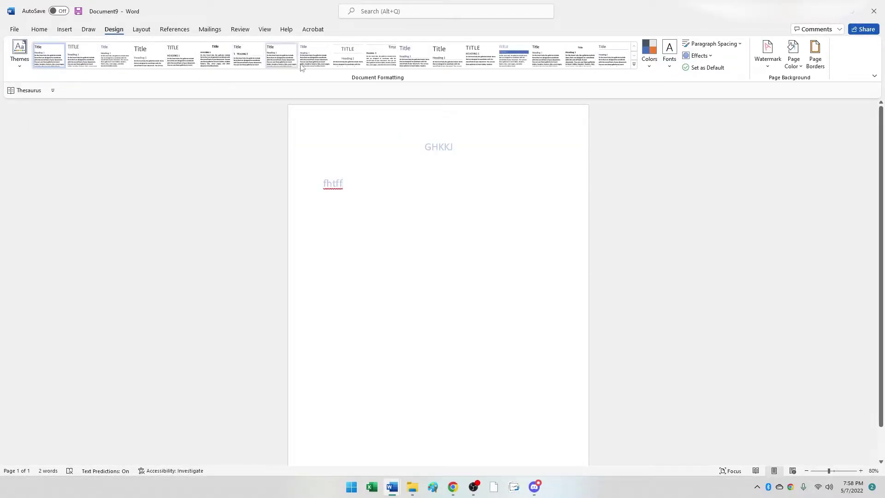
{"action": "left_click", "coordinate": [651, 66]}
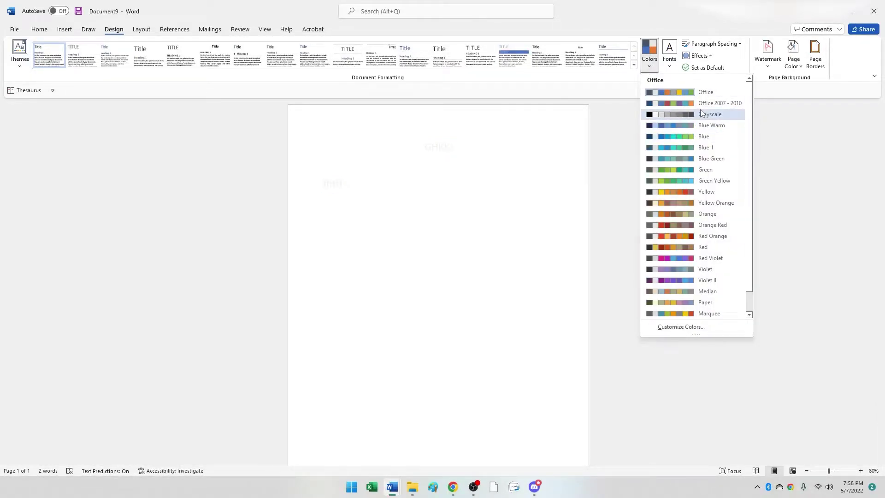
{"action": "left_click", "coordinate": [791, 67]}
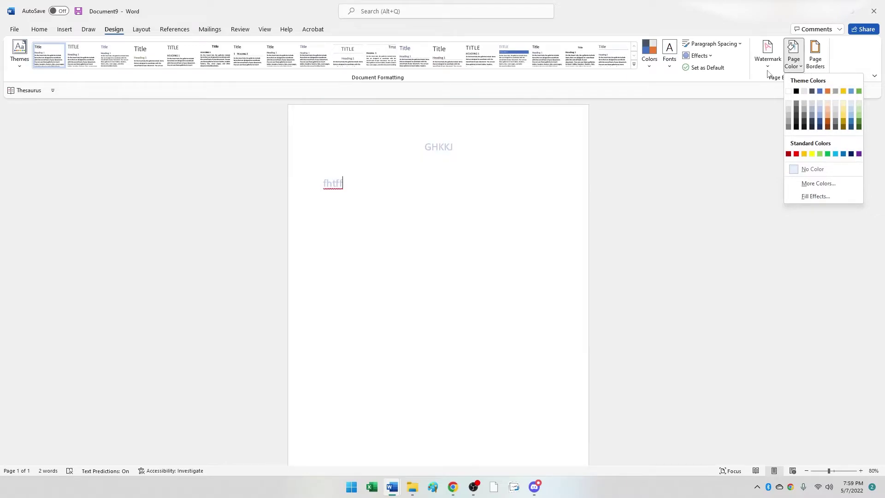
{"action": "left_click", "coordinate": [768, 69]}
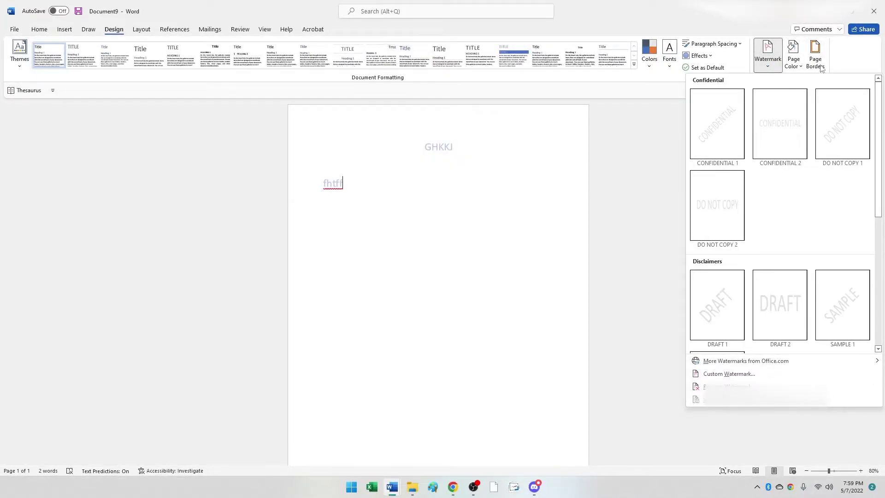
{"action": "left_click", "coordinate": [821, 68]}
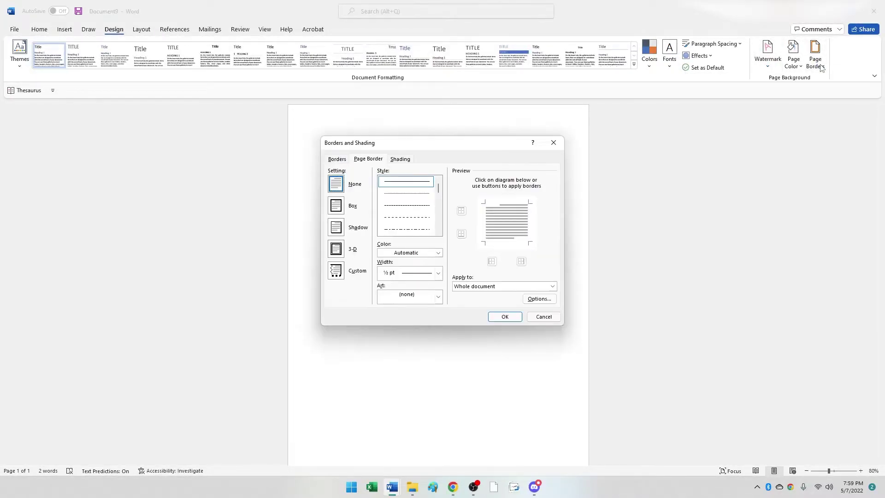
{"action": "left_click", "coordinate": [549, 318]}
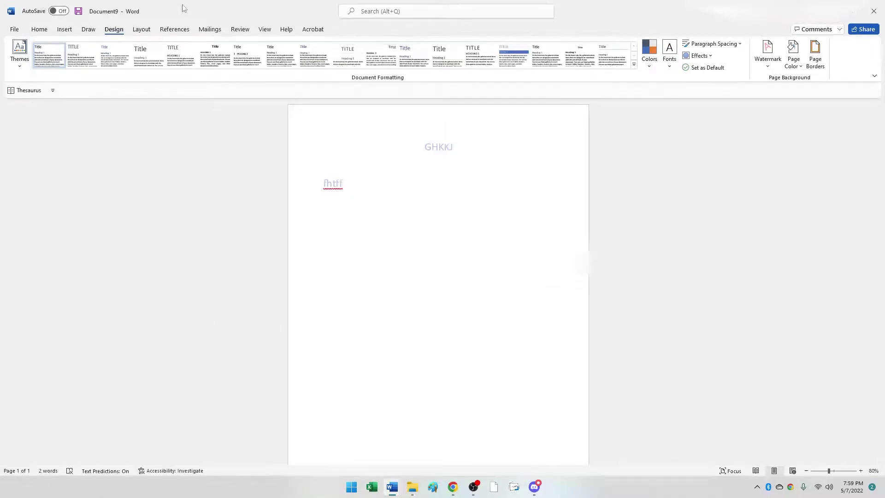
View the upload choices for turning on AutoSave and dismiss them without picking a location
{"action": "right_click", "coordinate": [158, 14]}
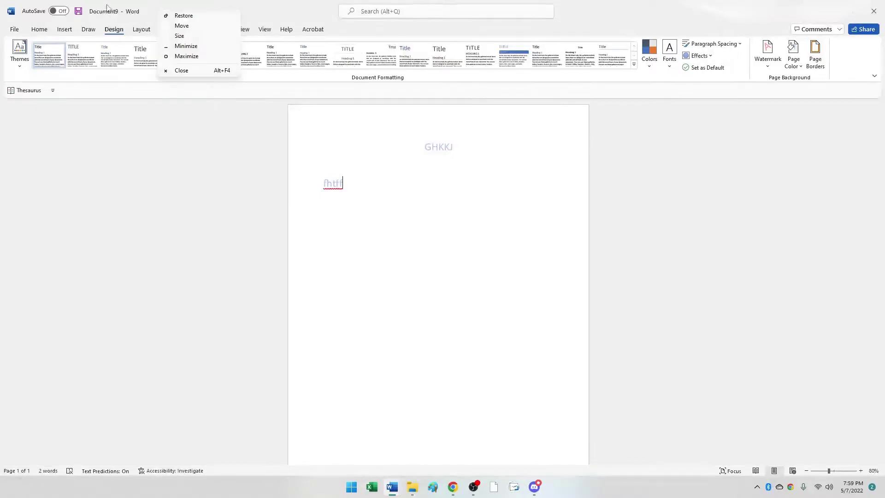
{"action": "left_click", "coordinate": [59, 10]}
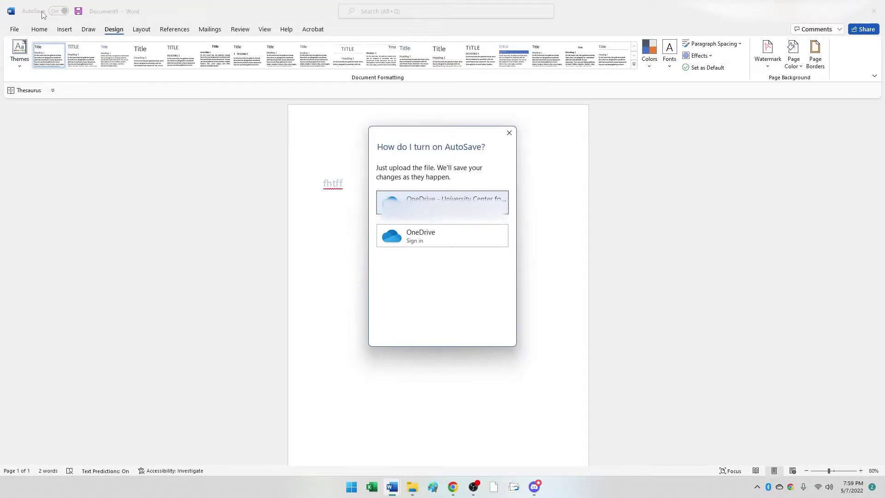
{"action": "left_click", "coordinate": [510, 133]}
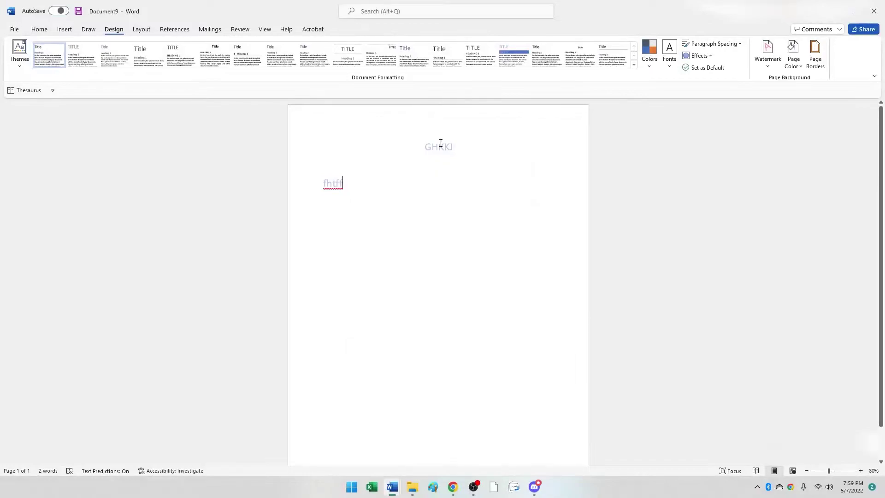
{"action": "right_click", "coordinate": [166, 13]}
{"action": "left_click", "coordinate": [159, 13]}
{"action": "right_click", "coordinate": [160, 8]}
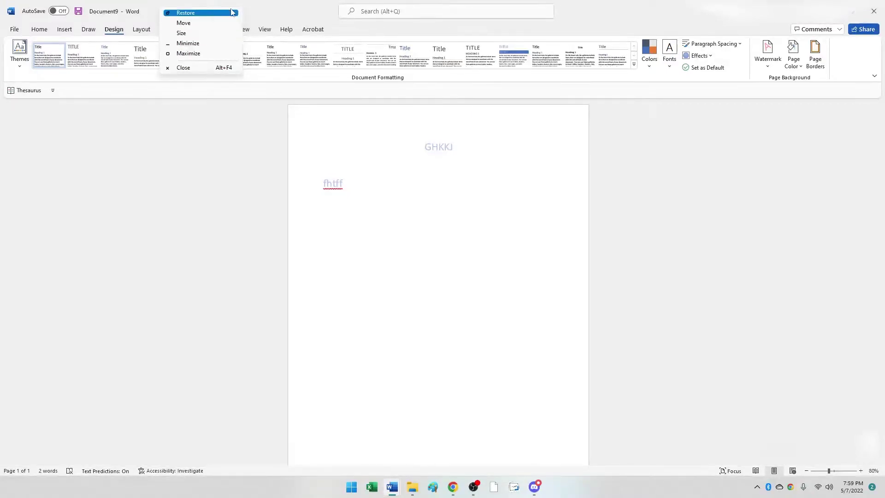
{"action": "left_click", "coordinate": [276, 4]}
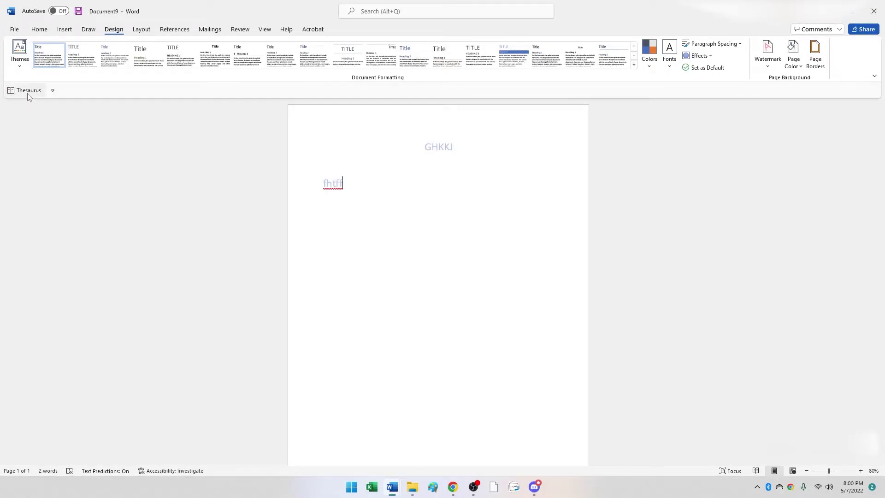
Add the Save, Undo and Quick Print commands to the Quick Access Toolbar
{"action": "left_click", "coordinate": [53, 91]}
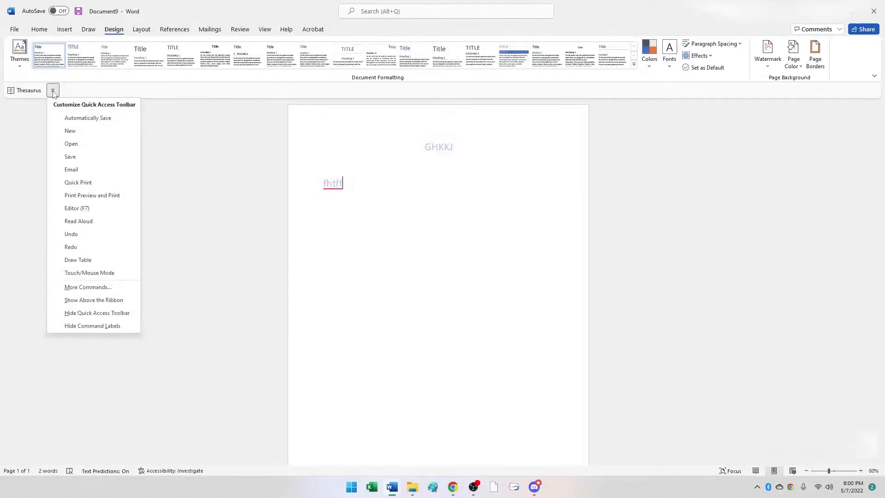
{"action": "left_click", "coordinate": [53, 92]}
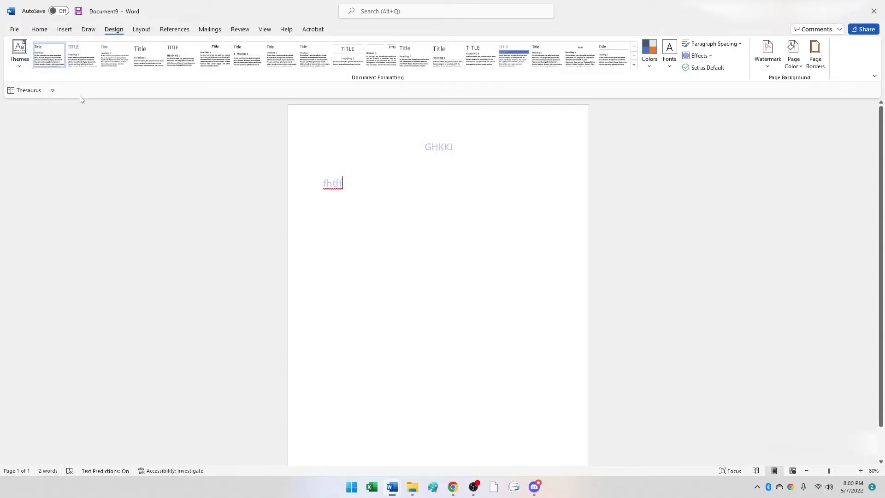
{"action": "left_click", "coordinate": [52, 92]}
{"action": "left_click", "coordinate": [53, 92]}
{"action": "left_click", "coordinate": [53, 92]}
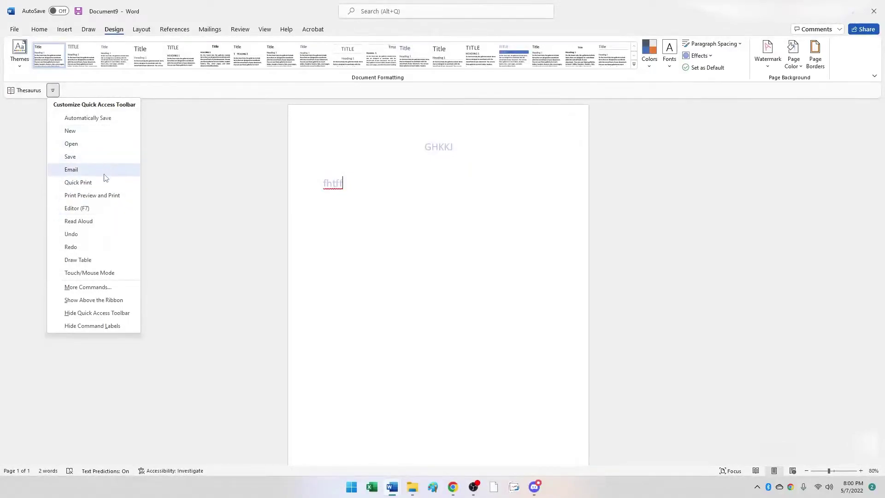
{"action": "left_click", "coordinate": [95, 155]}
{"action": "left_click", "coordinate": [81, 90]}
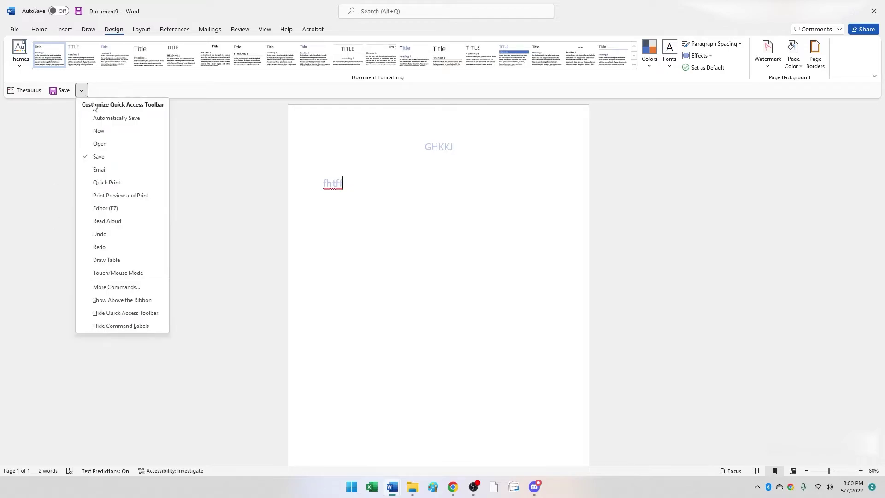
{"action": "left_click", "coordinate": [119, 235]}
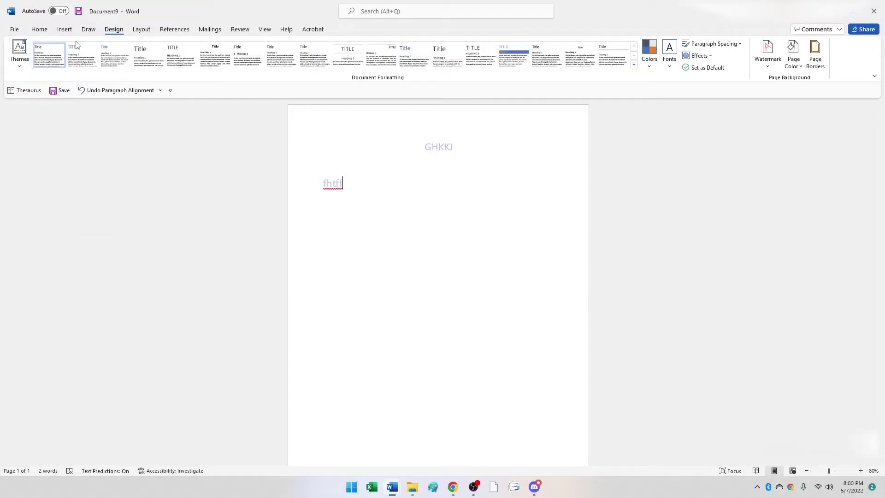
{"action": "left_click", "coordinate": [169, 91]}
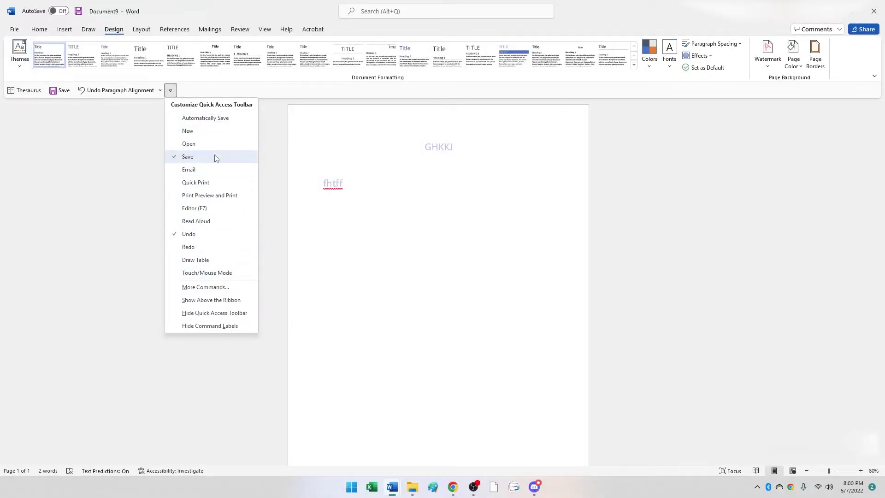
{"action": "left_click", "coordinate": [211, 183]}
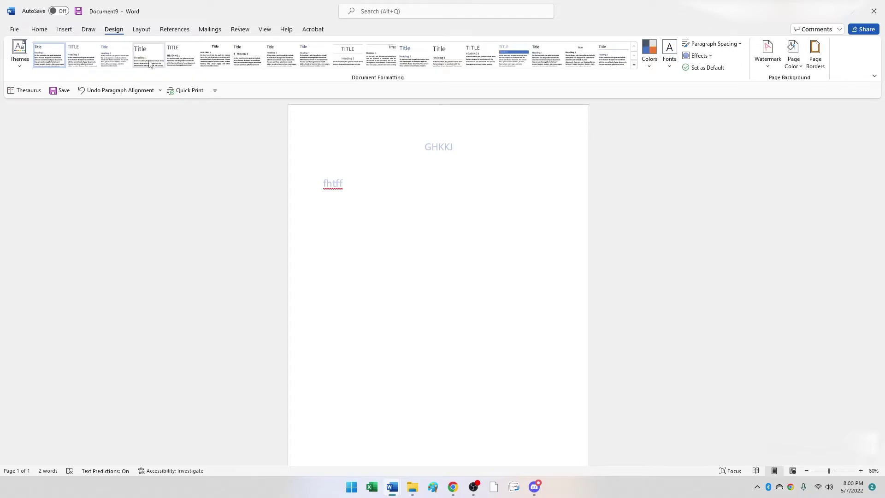
Look through the Review, Draw, View, Design and Layout command groups with the customized Quick Access Toolbar in view
{"action": "left_click", "coordinate": [239, 30]}
{"action": "left_click", "coordinate": [113, 29]}
{"action": "left_click", "coordinate": [88, 29]}
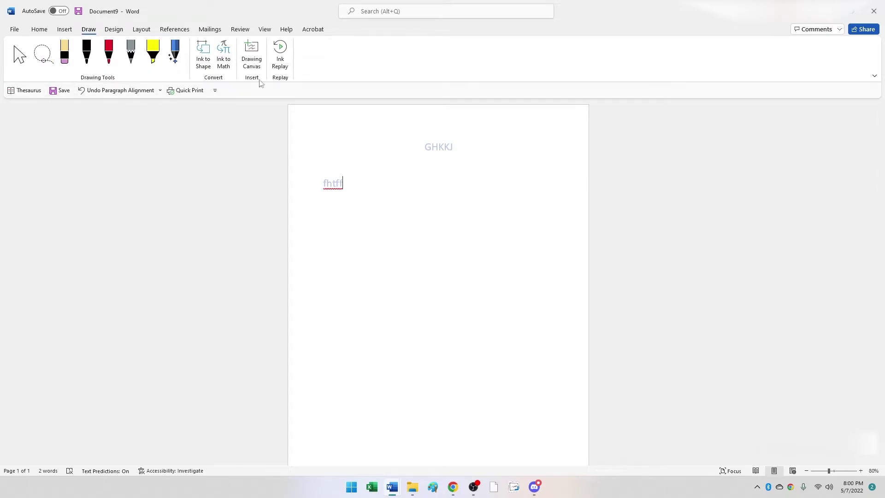
{"action": "left_click", "coordinate": [241, 29]}
{"action": "left_click", "coordinate": [269, 30]}
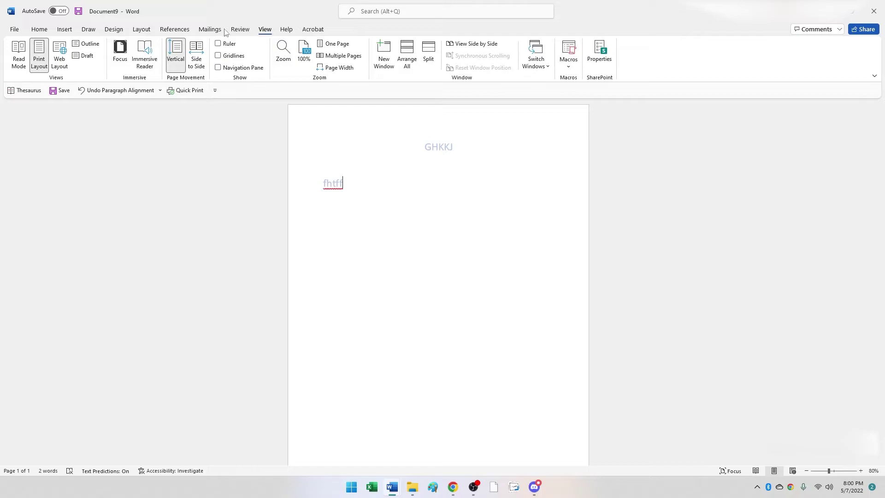
{"action": "left_click", "coordinate": [119, 29]}
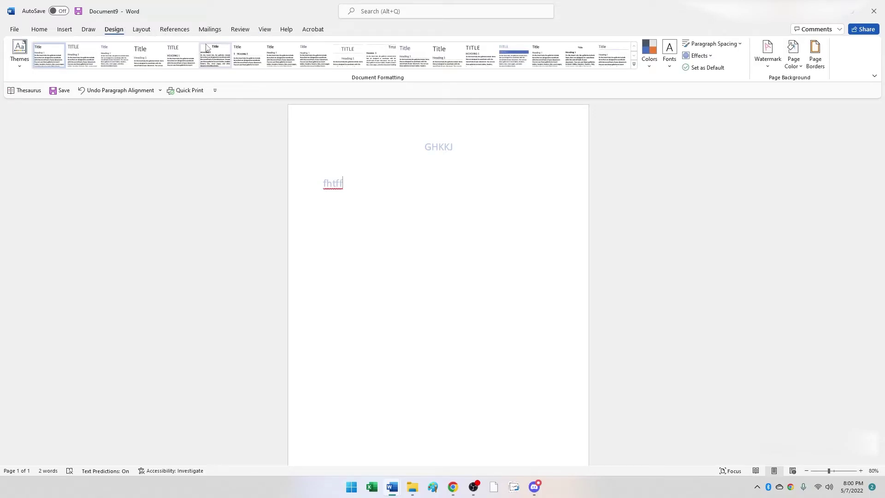
{"action": "left_click", "coordinate": [142, 30]}
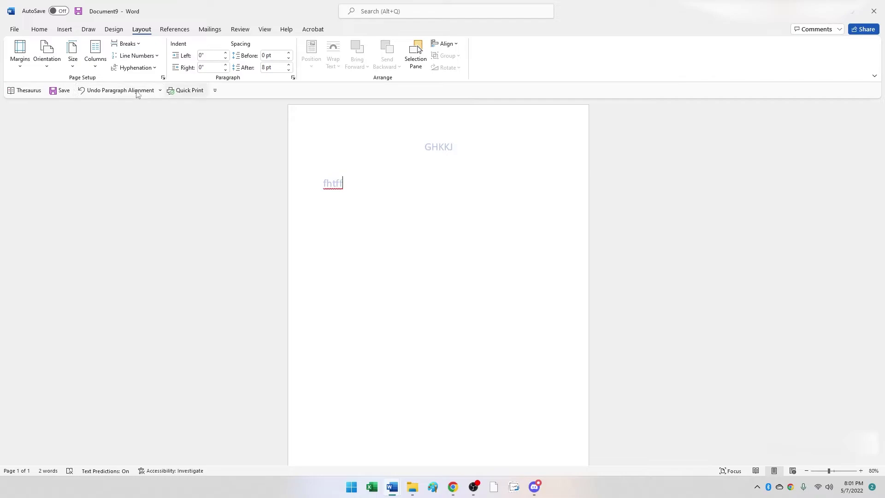
Add Bullets from the Popular Commands to the Quick Access Toolbar's command list in Word Options
{"action": "left_click", "coordinate": [216, 92]}
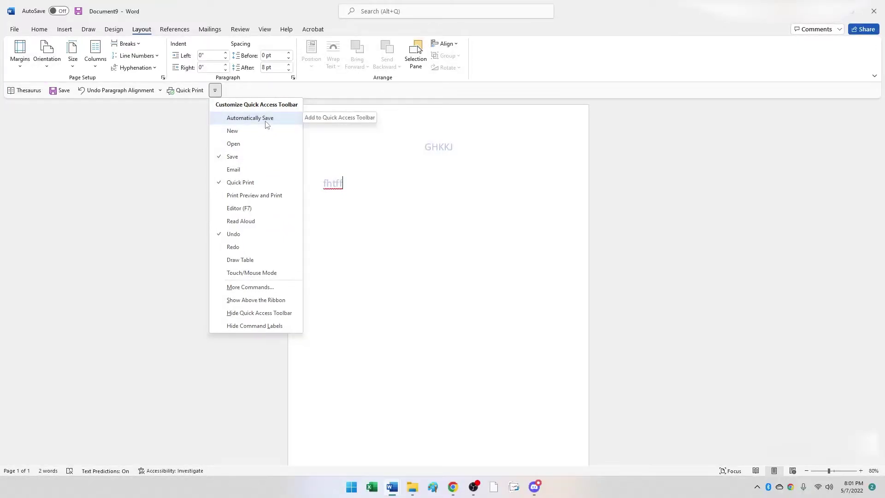
{"action": "left_click", "coordinate": [261, 288]}
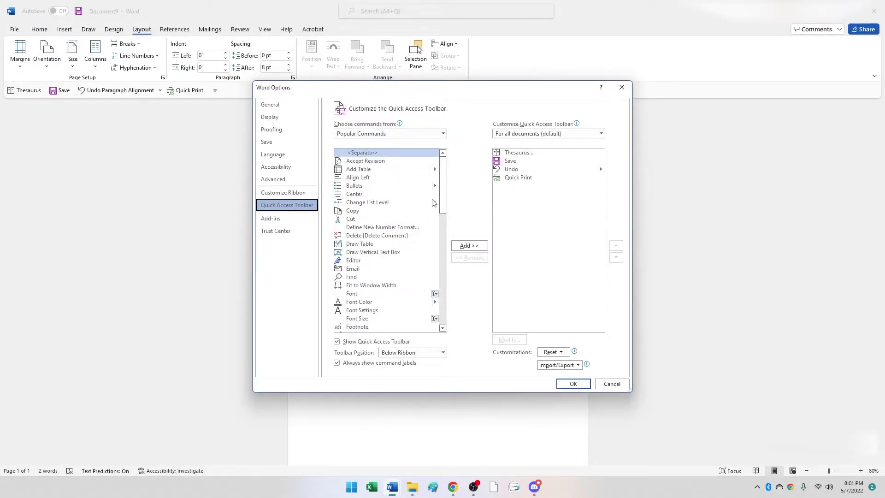
{"action": "left_click_drag", "start_coordinate": [444, 194], "coordinate": [421, 194]}
{"action": "left_click", "coordinate": [364, 186]}
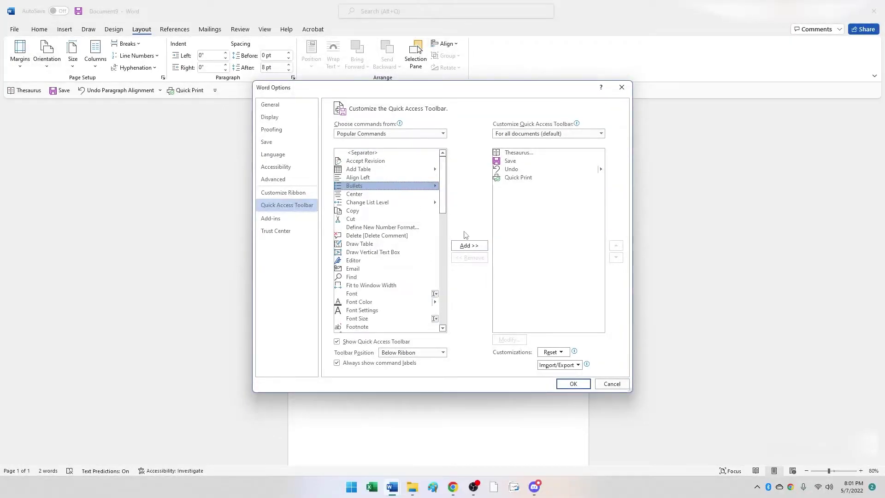
{"action": "left_click", "coordinate": [470, 247]}
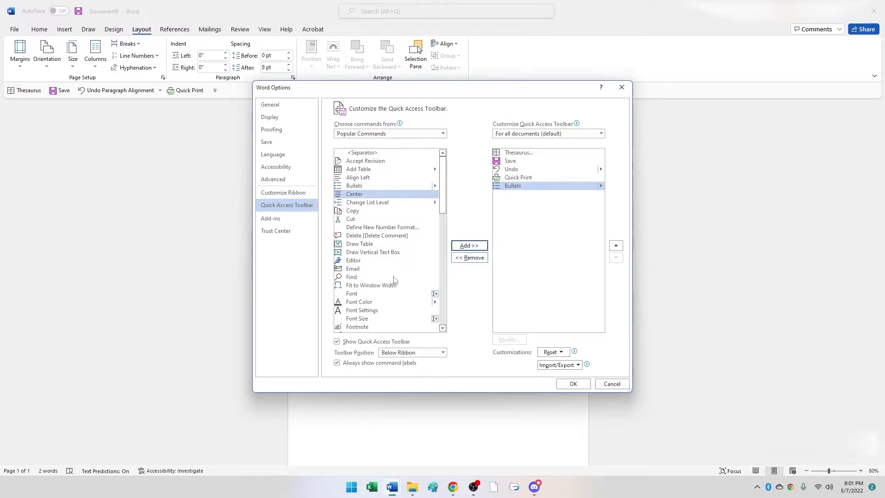
Add the Spelling and Grammar command from the Review Tab commands to the Quick Access Toolbar list
{"action": "scroll", "coordinate": [404, 241], "scroll_direction": "down", "scroll_amount": 1}
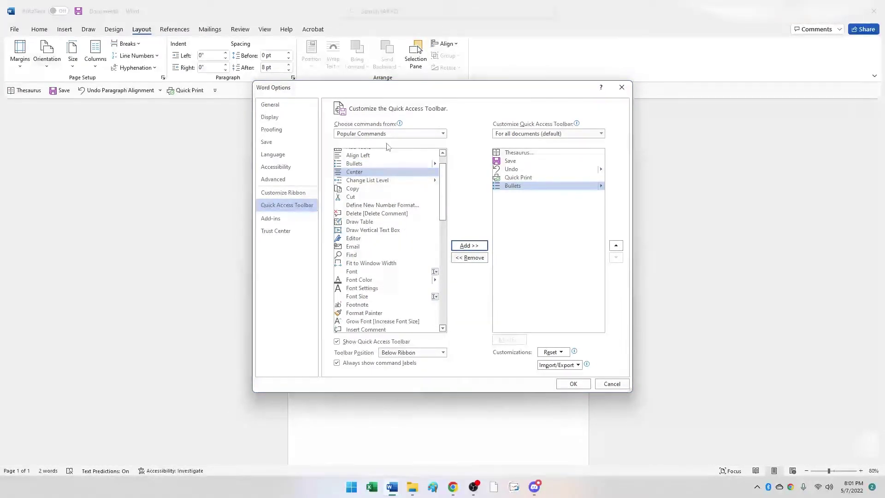
{"action": "left_click", "coordinate": [445, 134]}
{"action": "left_click", "coordinate": [443, 134]}
{"action": "left_click", "coordinate": [443, 135]}
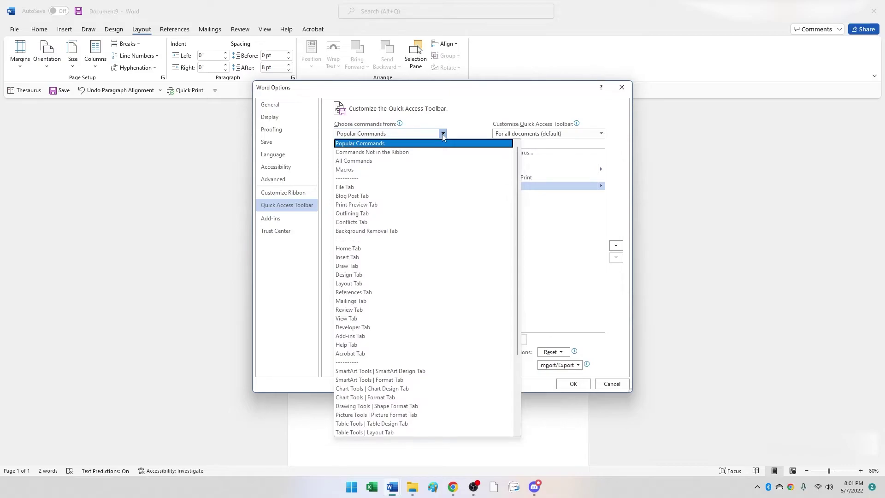
{"action": "scroll", "coordinate": [427, 206], "scroll_direction": "down", "scroll_amount": 2}
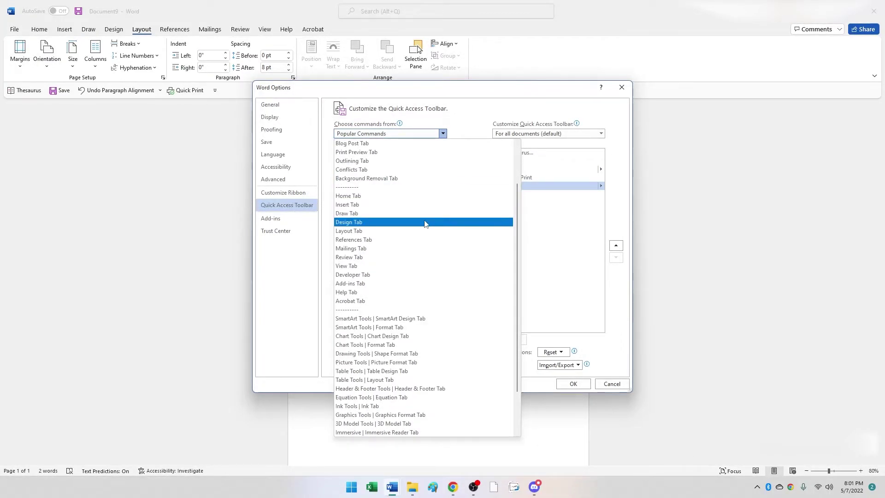
{"action": "left_click", "coordinate": [390, 258]}
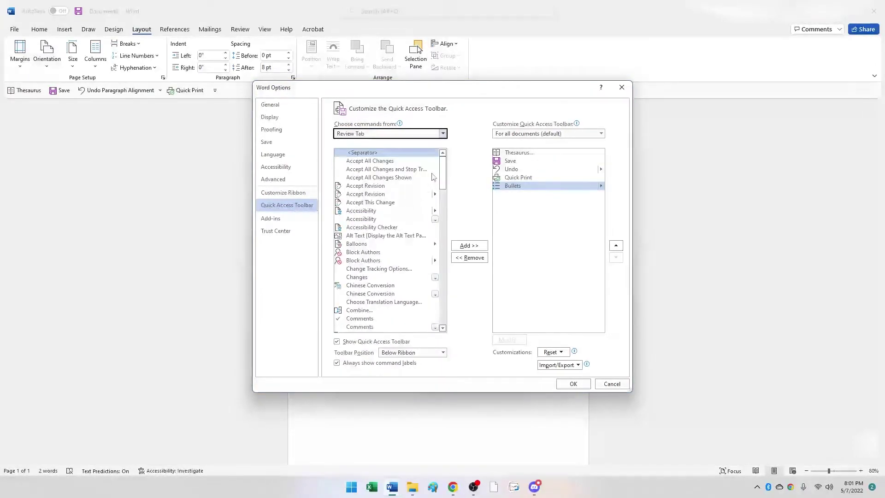
{"action": "left_click_drag", "start_coordinate": [443, 175], "coordinate": [439, 319]}
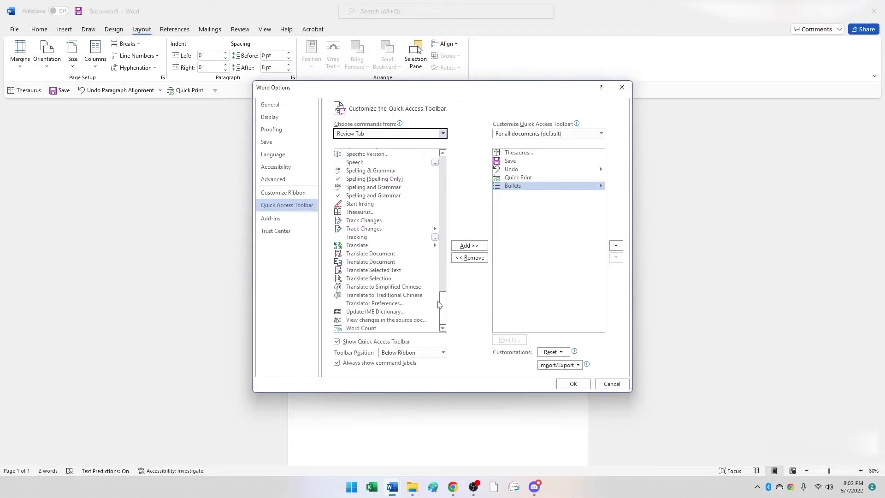
{"action": "left_click", "coordinate": [391, 187]}
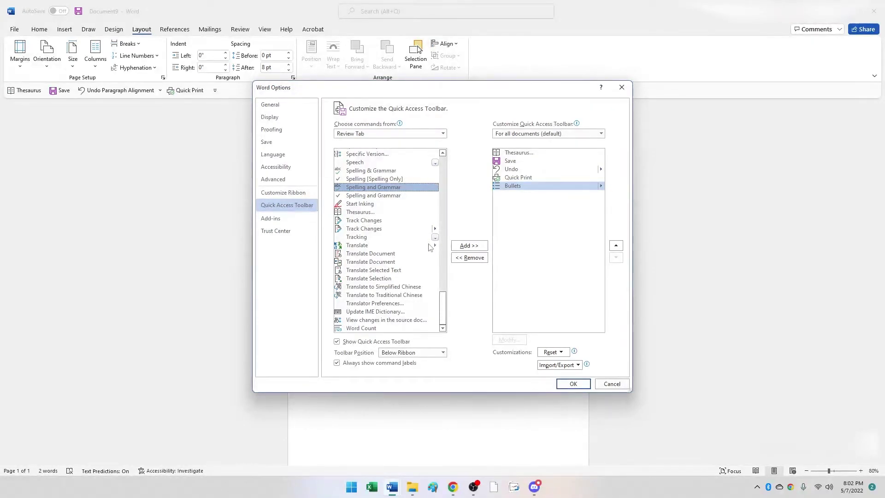
{"action": "left_click", "coordinate": [460, 248]}
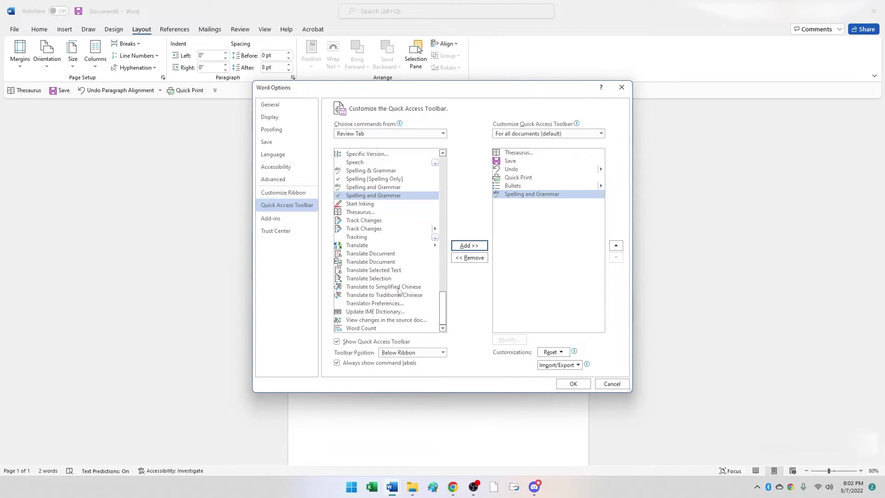
{"action": "scroll", "coordinate": [404, 263], "scroll_direction": "up", "scroll_amount": 10}
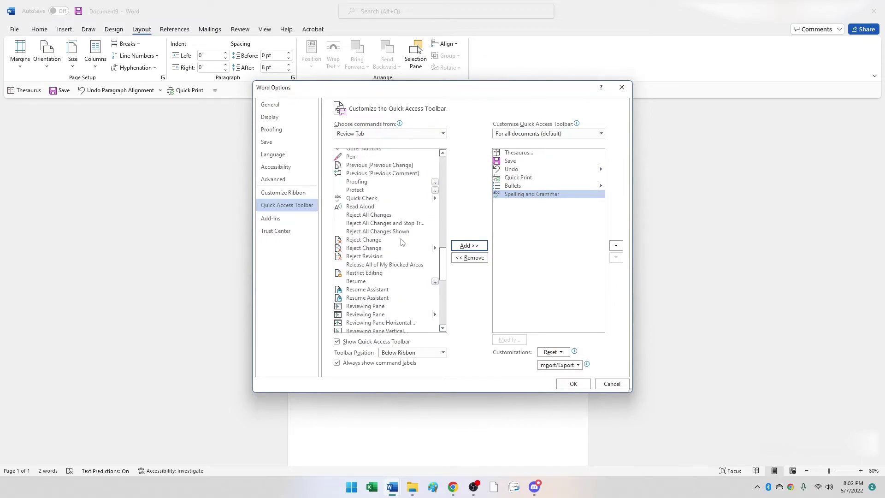
{"action": "scroll", "coordinate": [404, 240], "scroll_direction": "up", "scroll_amount": 1}
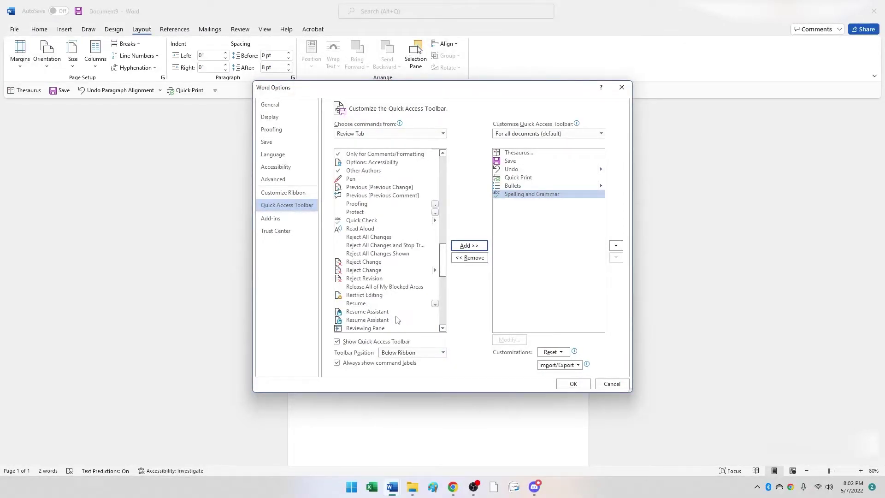
Apply the Quick Access Toolbar additions and check the toolbar alongside the References, Mailings, Review, Design, Insert and Home commands
{"action": "left_click", "coordinate": [575, 385]}
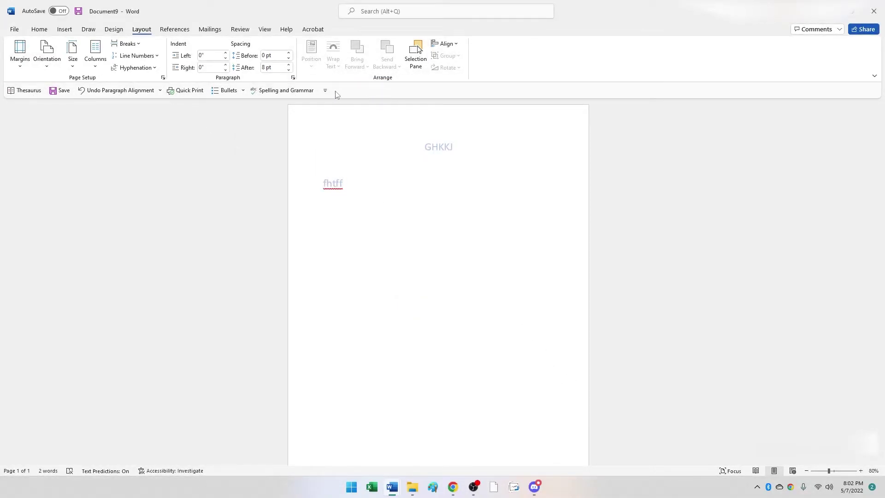
{"action": "left_click", "coordinate": [174, 29]}
{"action": "left_click", "coordinate": [217, 30]}
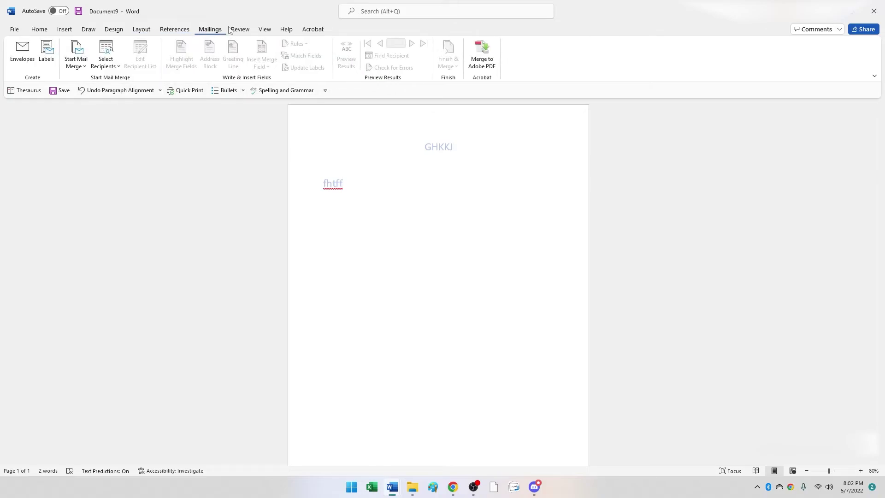
{"action": "left_click", "coordinate": [240, 29]}
{"action": "left_click", "coordinate": [114, 29]}
{"action": "left_click", "coordinate": [65, 29]}
{"action": "left_click", "coordinate": [40, 29]}
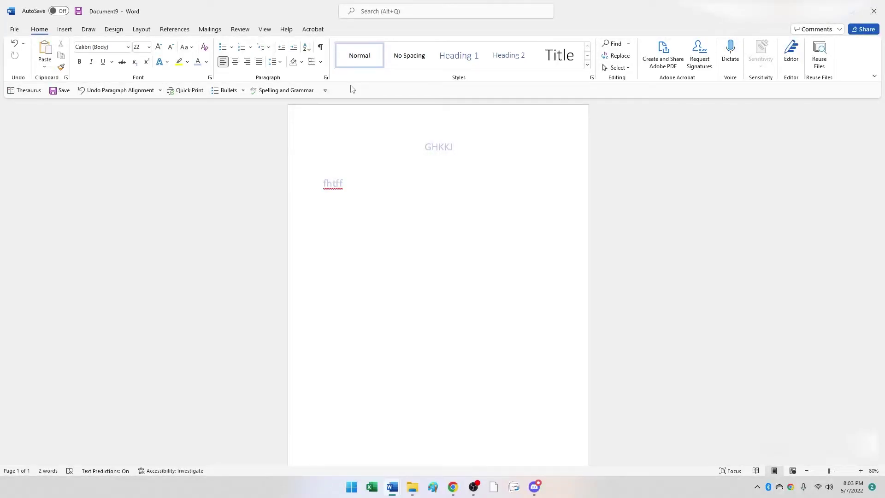
Show the Quick Access Toolbar above the ribbon and return it below the ribbon
{"action": "left_click", "coordinate": [324, 91]}
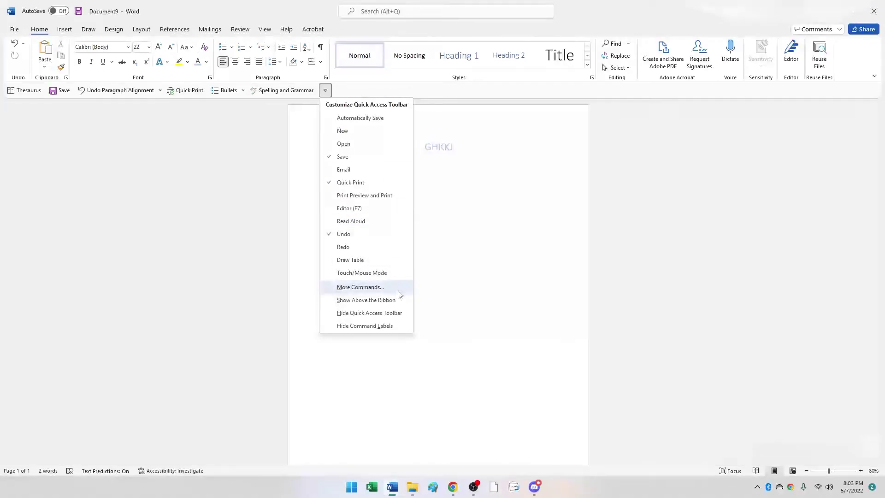
{"action": "left_click", "coordinate": [367, 300]}
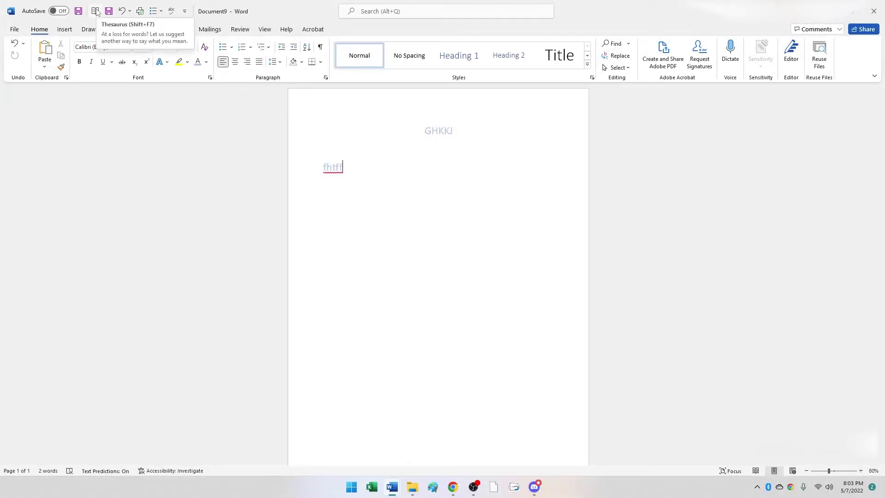
{"action": "left_click", "coordinate": [184, 11]}
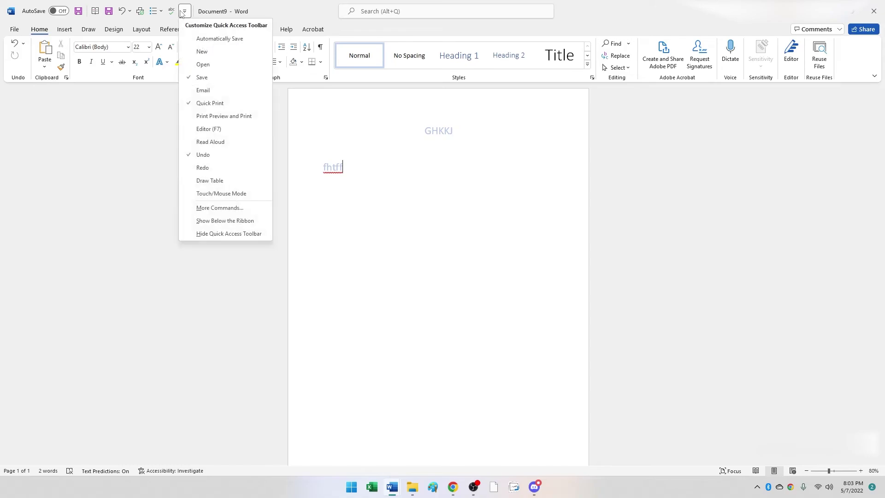
{"action": "left_click", "coordinate": [250, 221]}
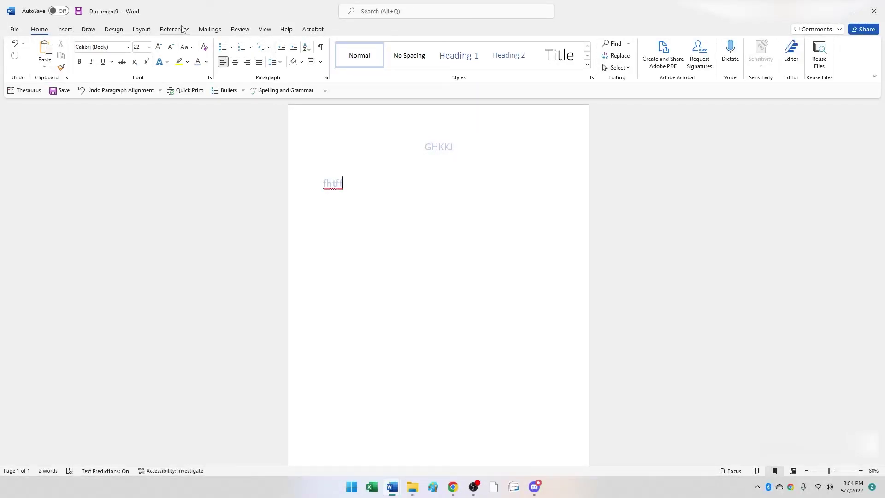
Look through the File view and the Insert, Draw, Design, Layout, References and Mailings command groups
{"action": "left_click", "coordinate": [15, 30]}
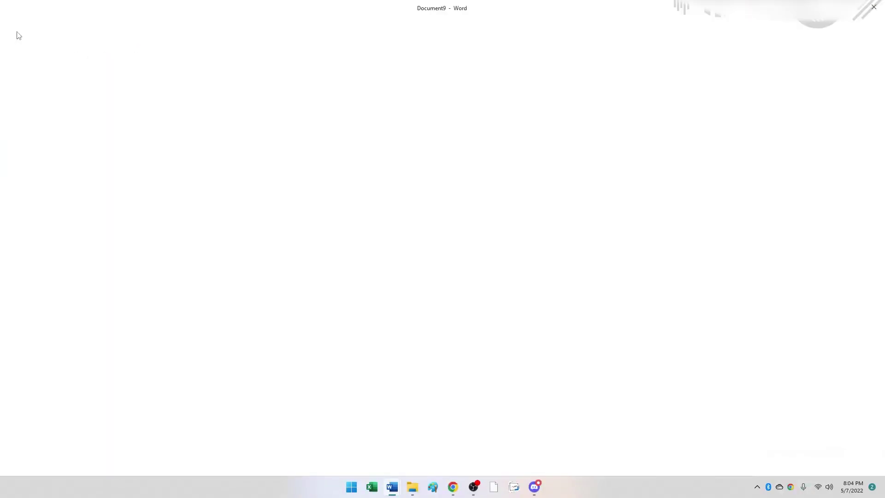
{"action": "left_click", "coordinate": [12, 28]}
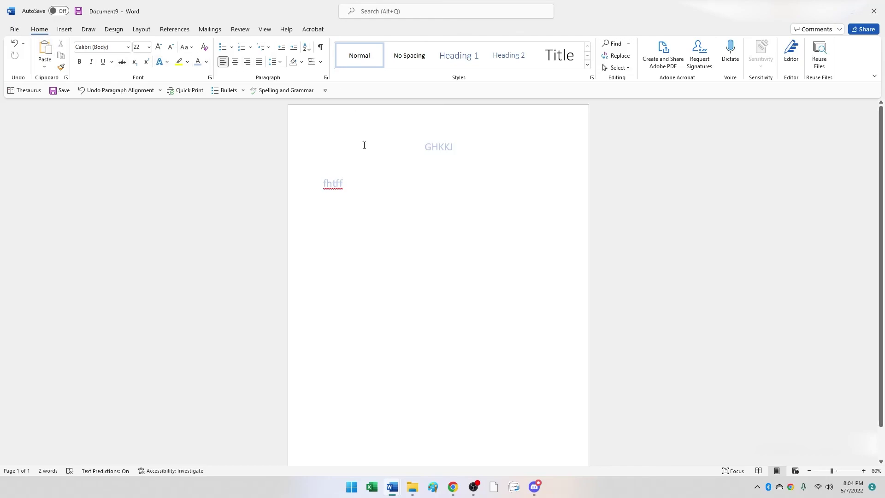
{"action": "left_click", "coordinate": [64, 29]}
{"action": "left_click", "coordinate": [89, 29]}
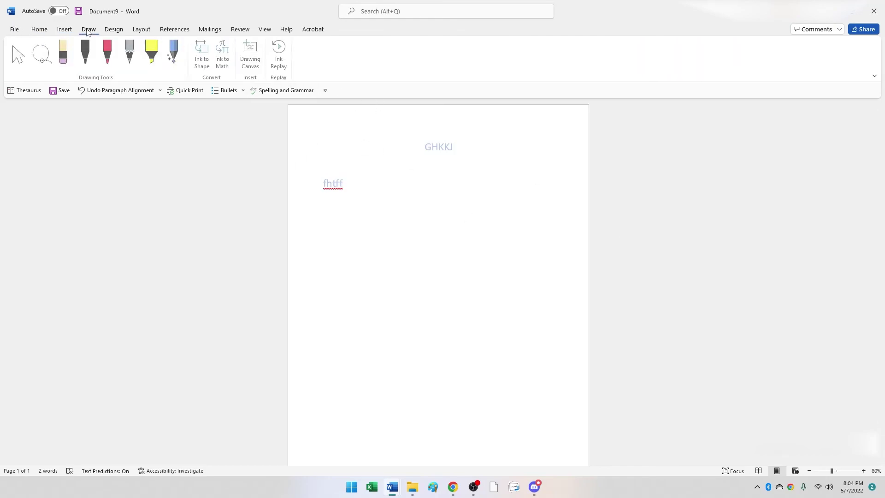
{"action": "left_click", "coordinate": [114, 29]}
{"action": "left_click", "coordinate": [141, 29]}
{"action": "left_click", "coordinate": [175, 29]}
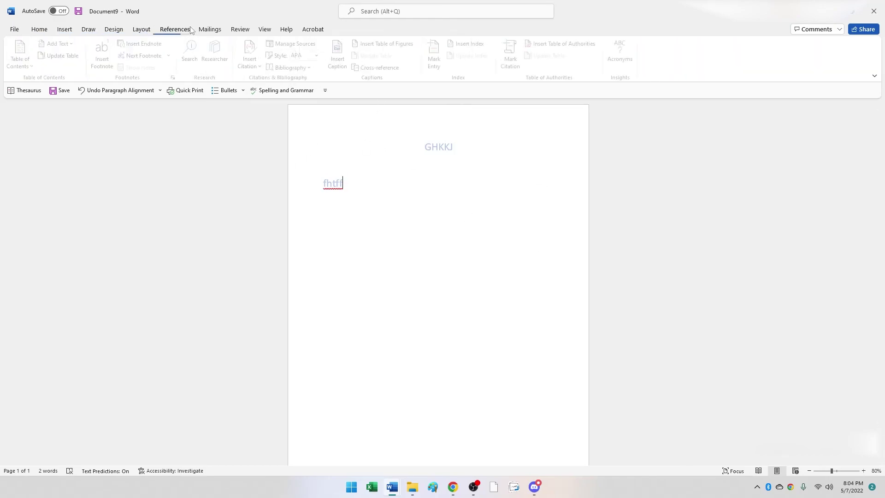
{"action": "left_click", "coordinate": [211, 28]}
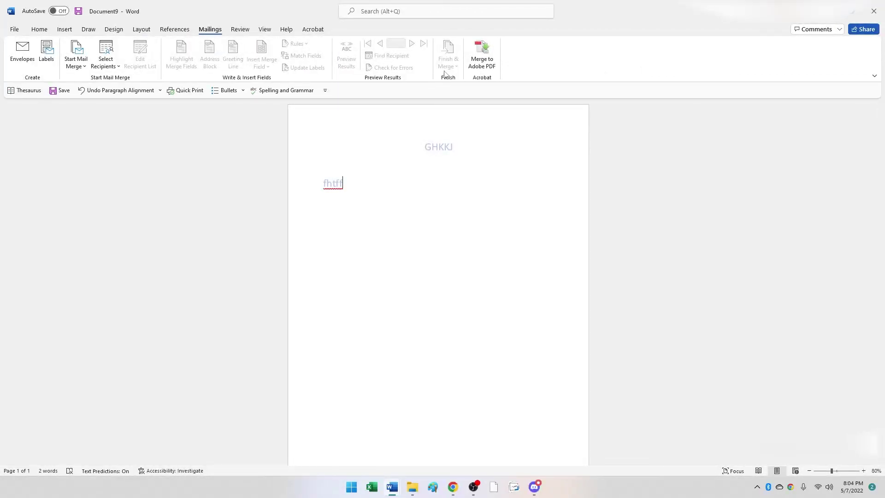